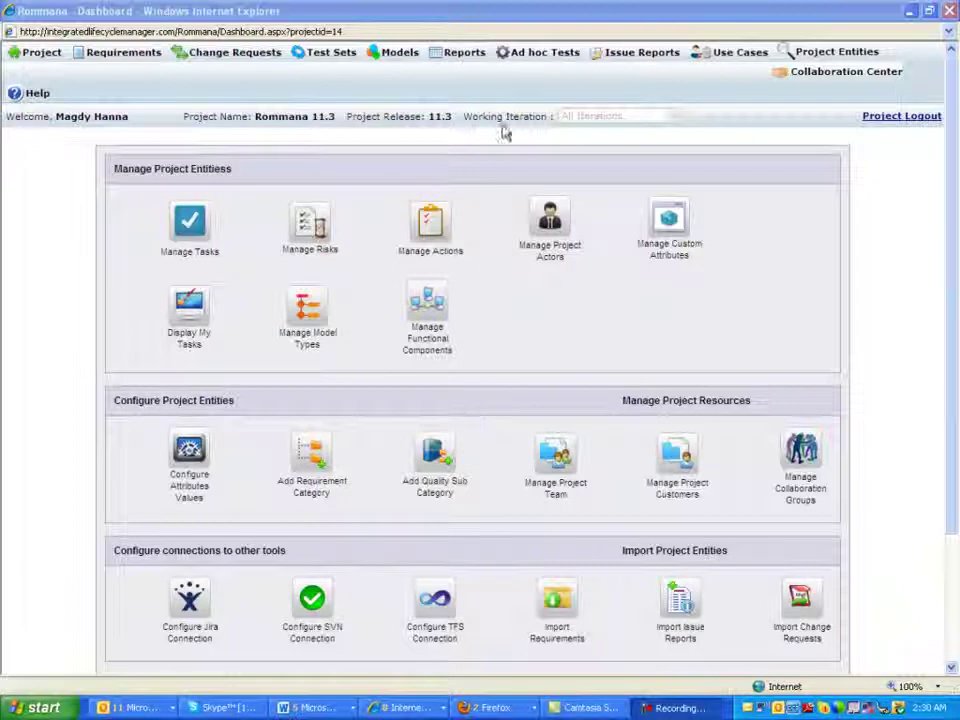
Open the project's ad hoc tests list and look through the test entries
{"action": "left_click", "coordinate": [77, 52]}
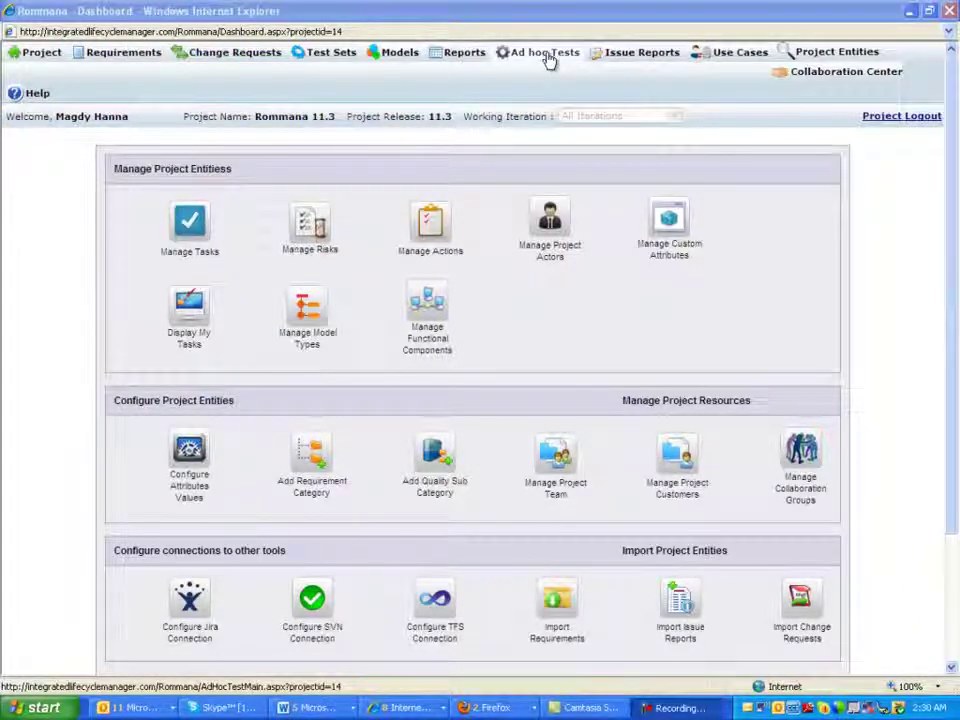
{"action": "mouse_move", "coordinate": [565, 58]}
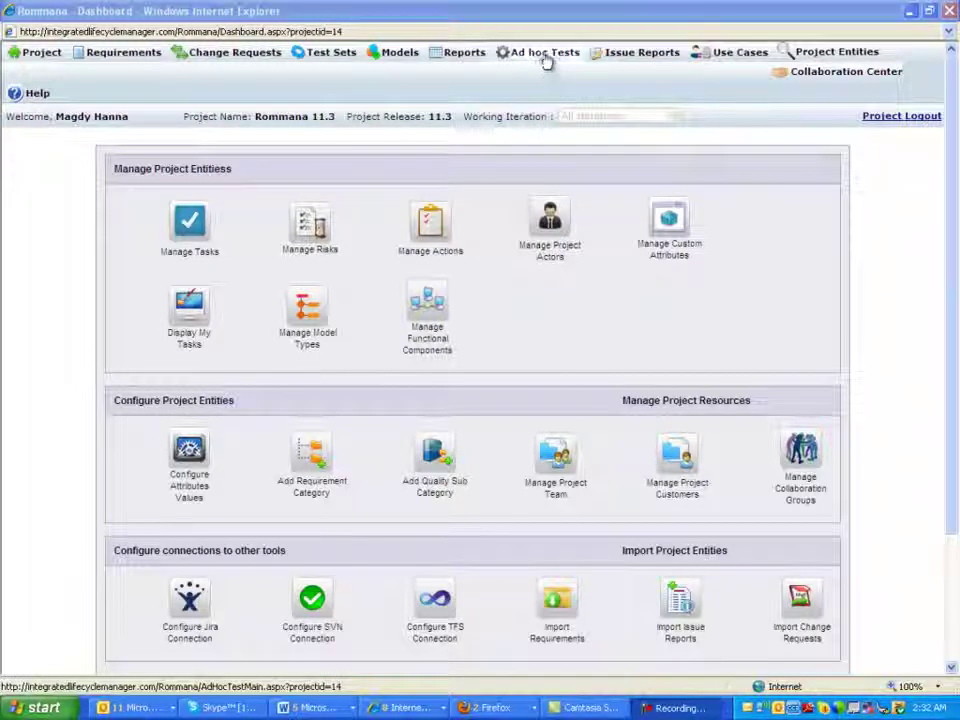
{"action": "left_click", "coordinate": [546, 62]}
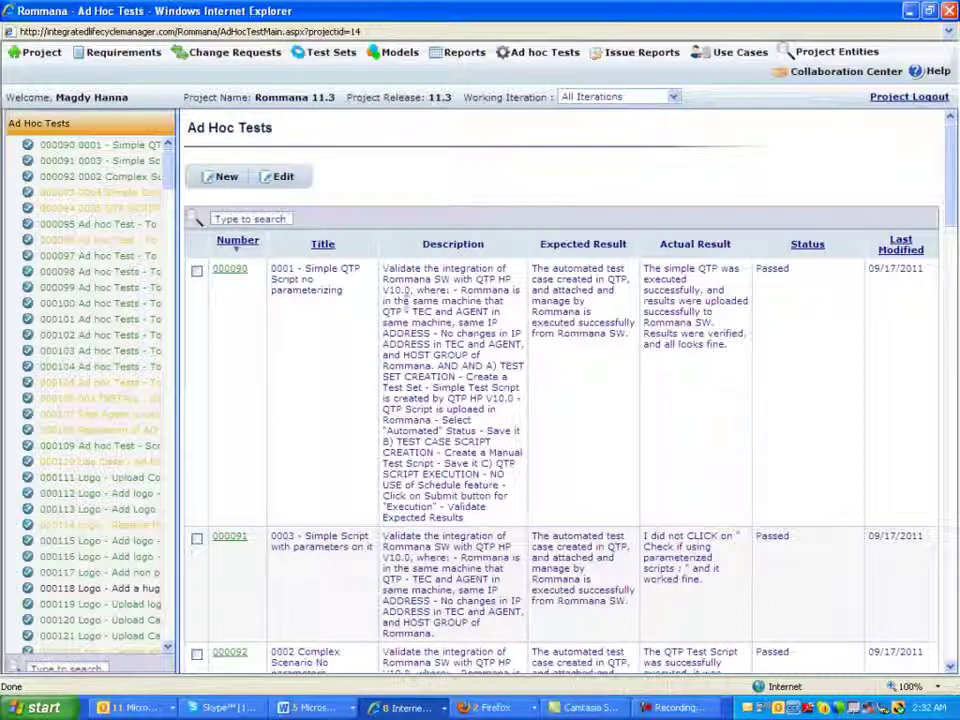
{"action": "left_click_drag", "start_coordinate": [952, 192], "coordinate": [949, 380]}
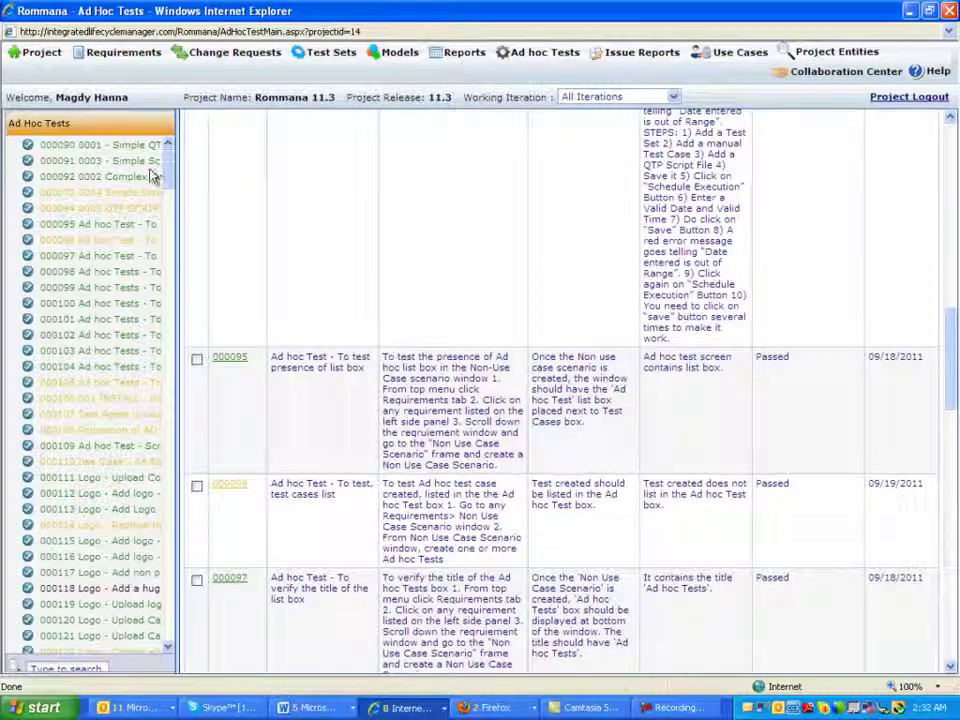
{"action": "scroll", "coordinate": [429, 272], "scroll_direction": "down", "scroll_amount": 5}
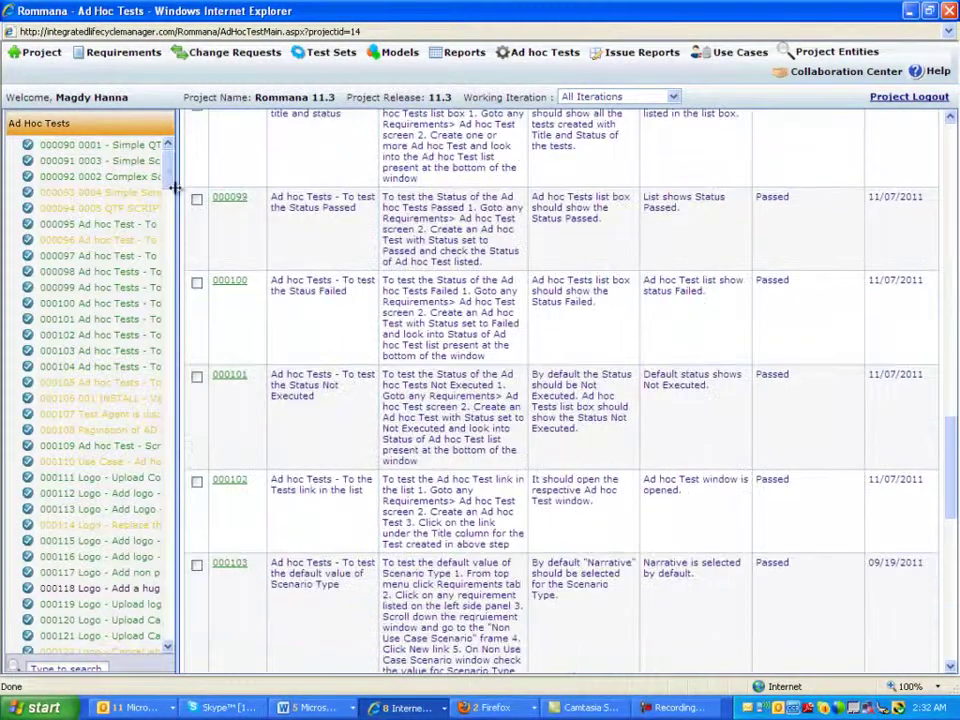
Resize the ad hoc test tree to compare title visibility, and examine the test list through to its last row
{"action": "mouse_move", "coordinate": [527, 212]}
{"action": "left_mouse_down"}
{"action": "mouse_move", "coordinate": [535, 220]}
{"action": "mouse_move", "coordinate": [534, 212]}
{"action": "left_mouse_up"}
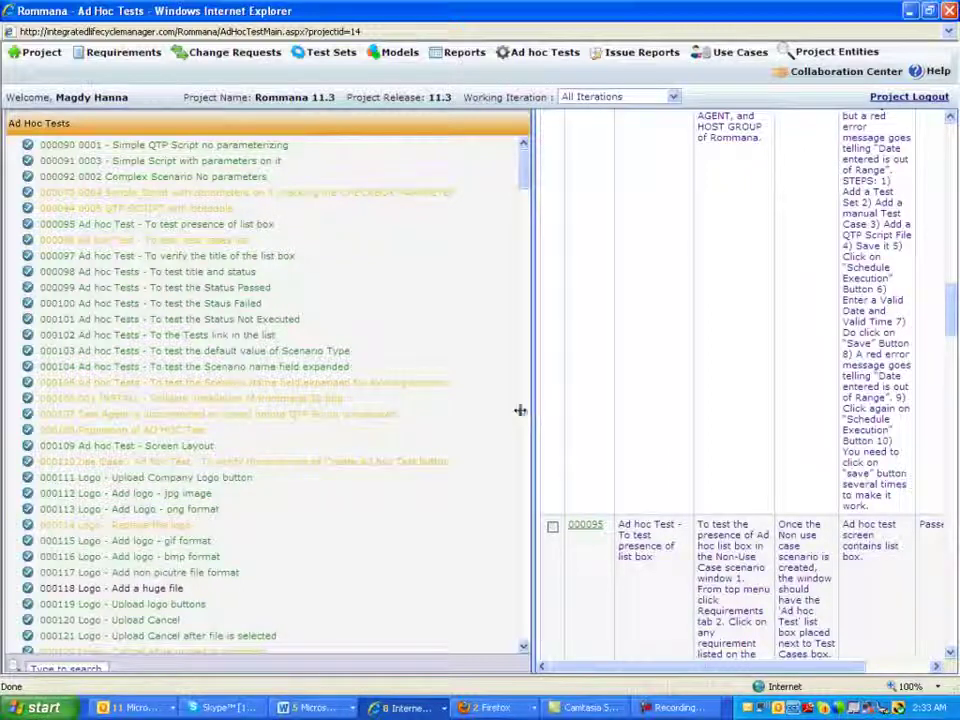
{"action": "left_click_drag", "start_coordinate": [88, 388], "coordinate": [519, 357]}
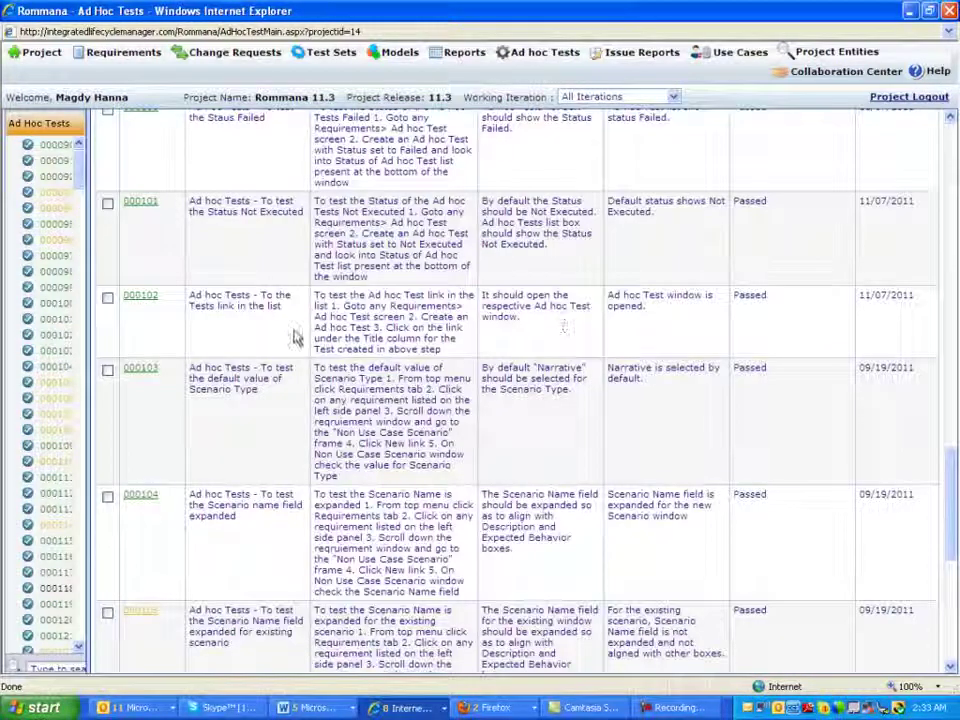
{"action": "scroll", "coordinate": [257, 317], "scroll_direction": "up", "scroll_amount": 6}
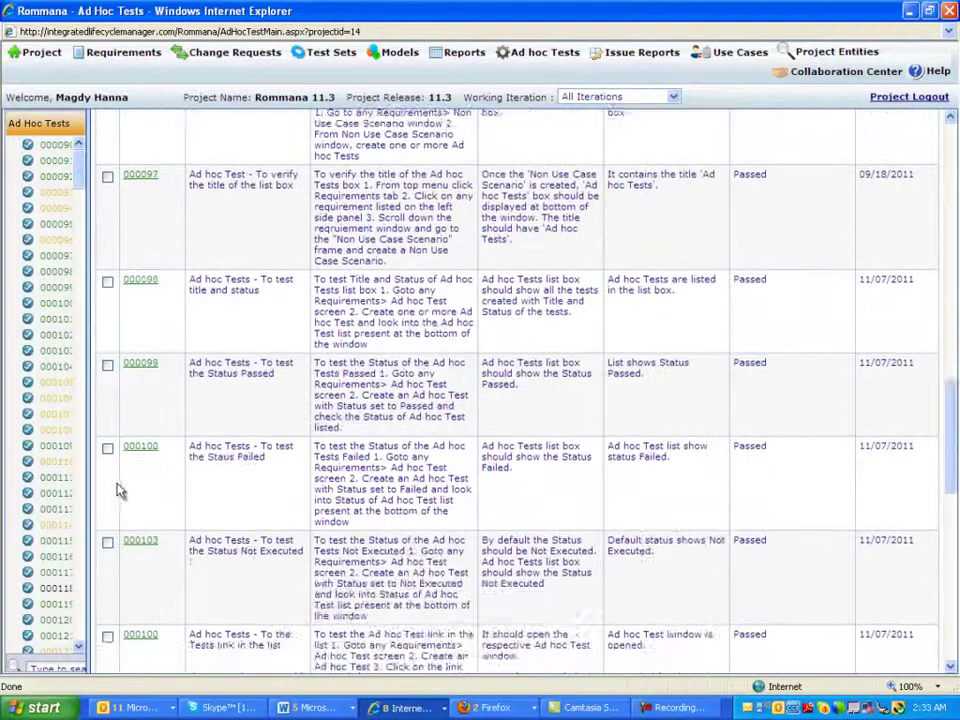
{"action": "scroll", "coordinate": [118, 330], "scroll_direction": "up", "scroll_amount": 4}
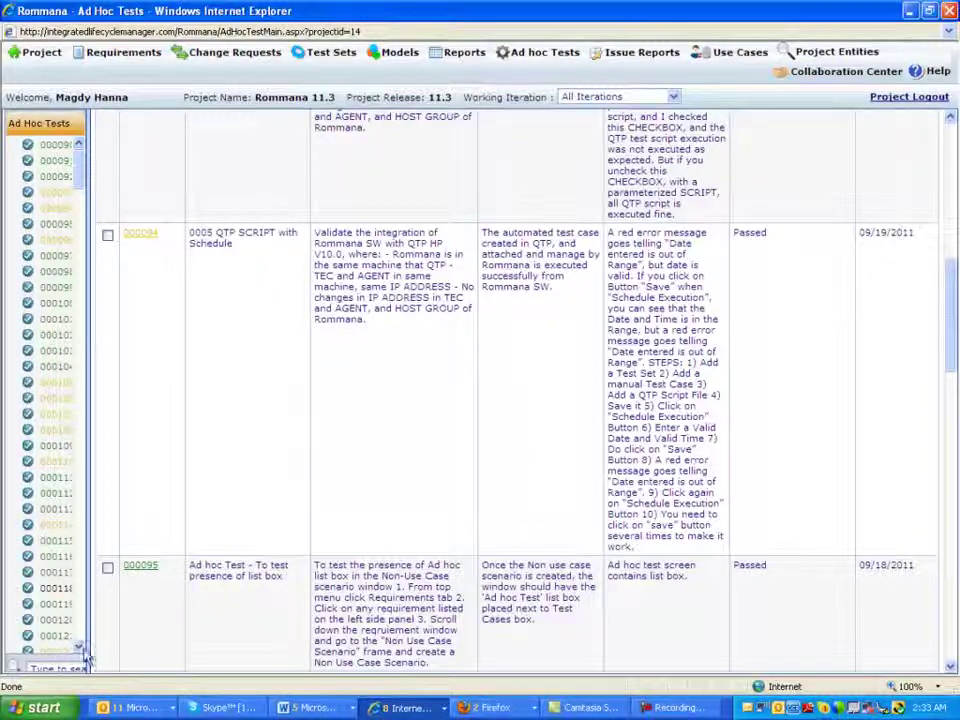
{"action": "scroll", "coordinate": [246, 455], "scroll_direction": "down", "scroll_amount": 20}
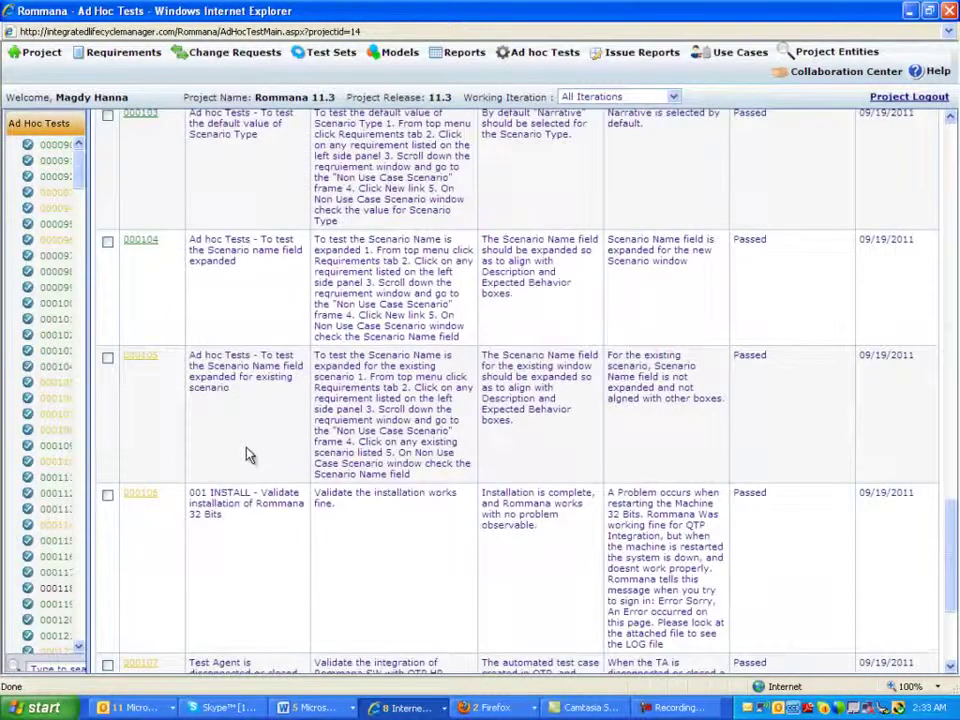
{"action": "scroll", "coordinate": [250, 455], "scroll_direction": "down", "scroll_amount": 2}
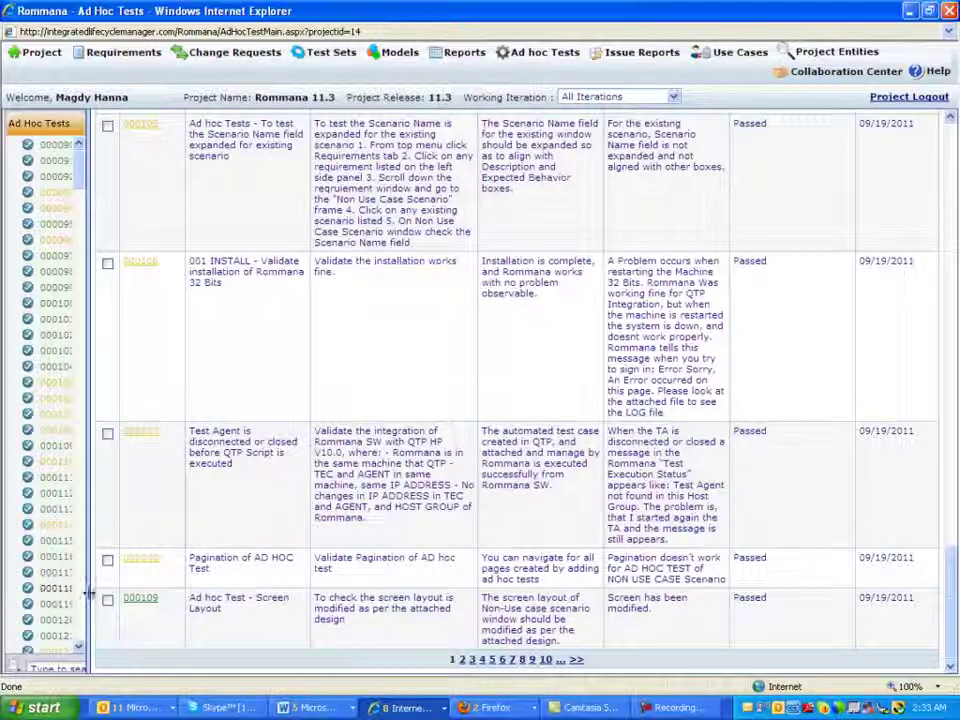
{"action": "left_click_drag", "start_coordinate": [89, 596], "coordinate": [172, 612]}
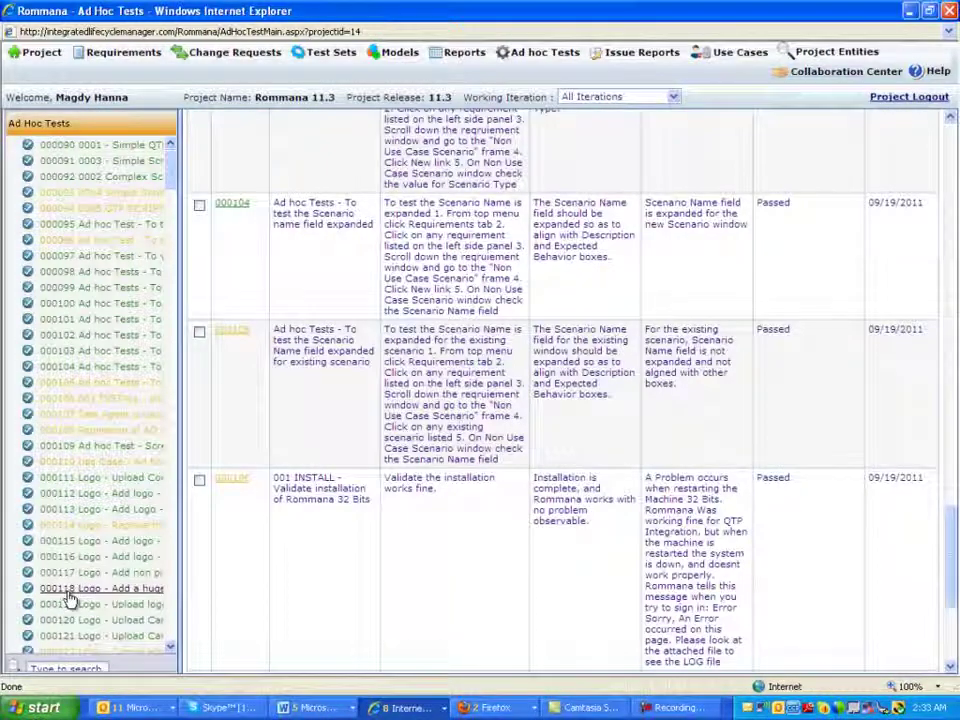
Open ad hoc tests 000118 and 000123 in turn, and examine the issue reports linked to test 000123
{"action": "left_click", "coordinate": [69, 592]}
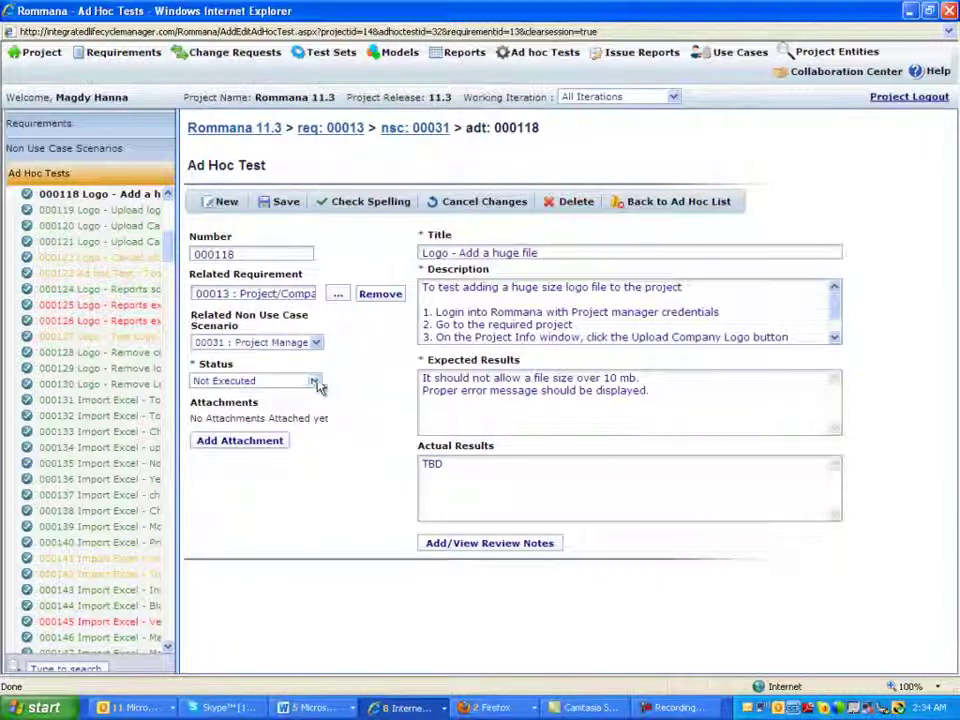
{"action": "left_click", "coordinate": [108, 274]}
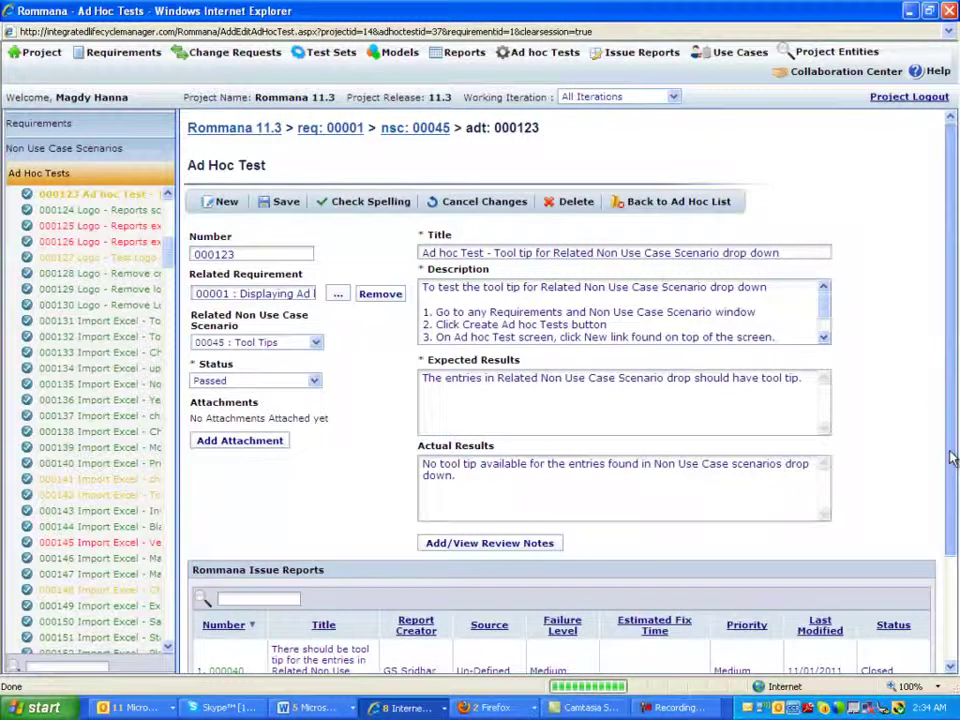
{"action": "left_click_drag", "start_coordinate": [945, 399], "coordinate": [908, 510]}
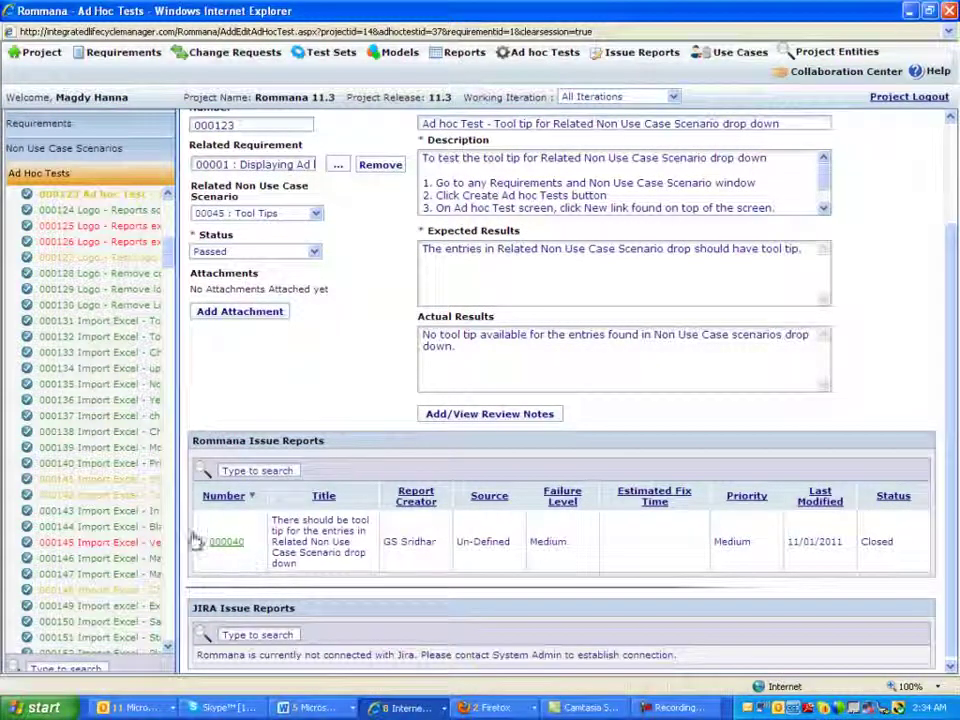
{"action": "left_click", "coordinate": [228, 543]}
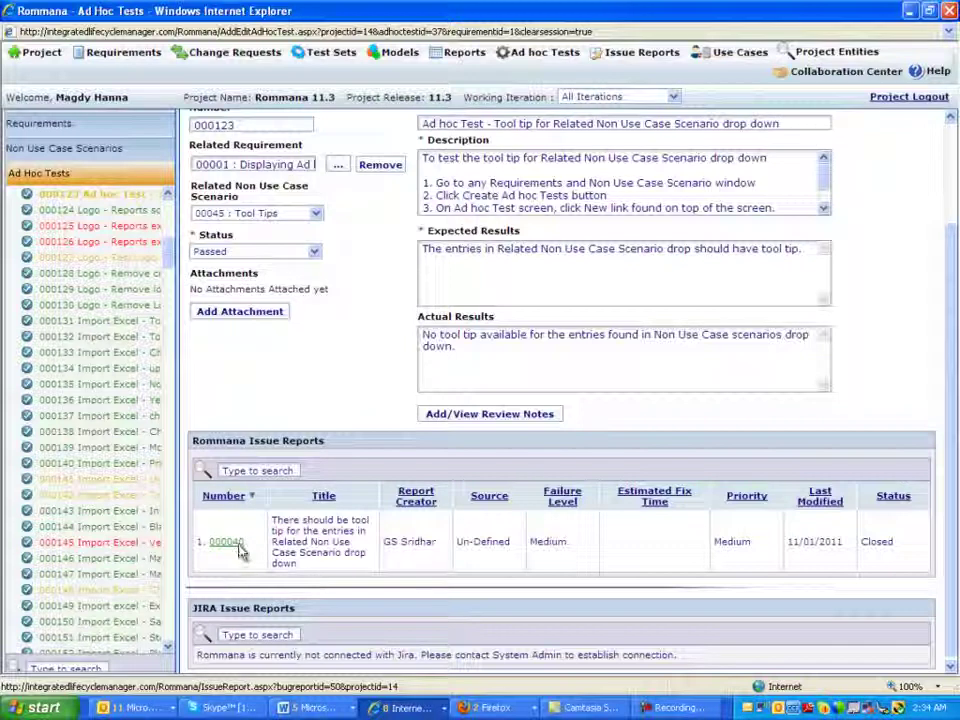
{"action": "scroll", "coordinate": [364, 332], "scroll_direction": "up", "scroll_amount": 3}
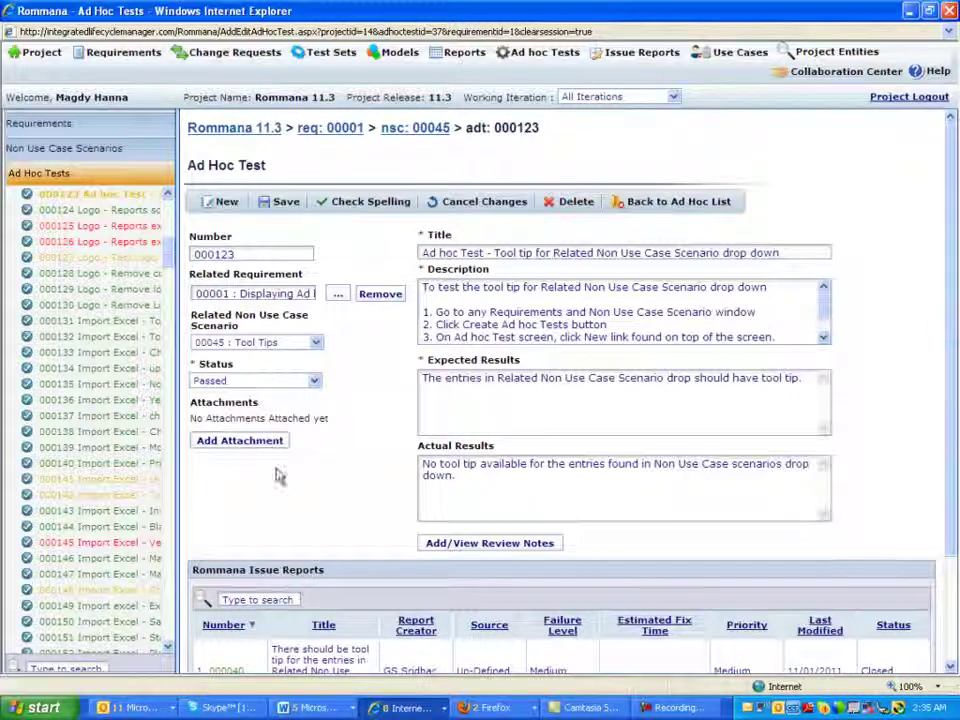
{"action": "scroll", "coordinate": [280, 475], "scroll_direction": "down", "scroll_amount": 3}
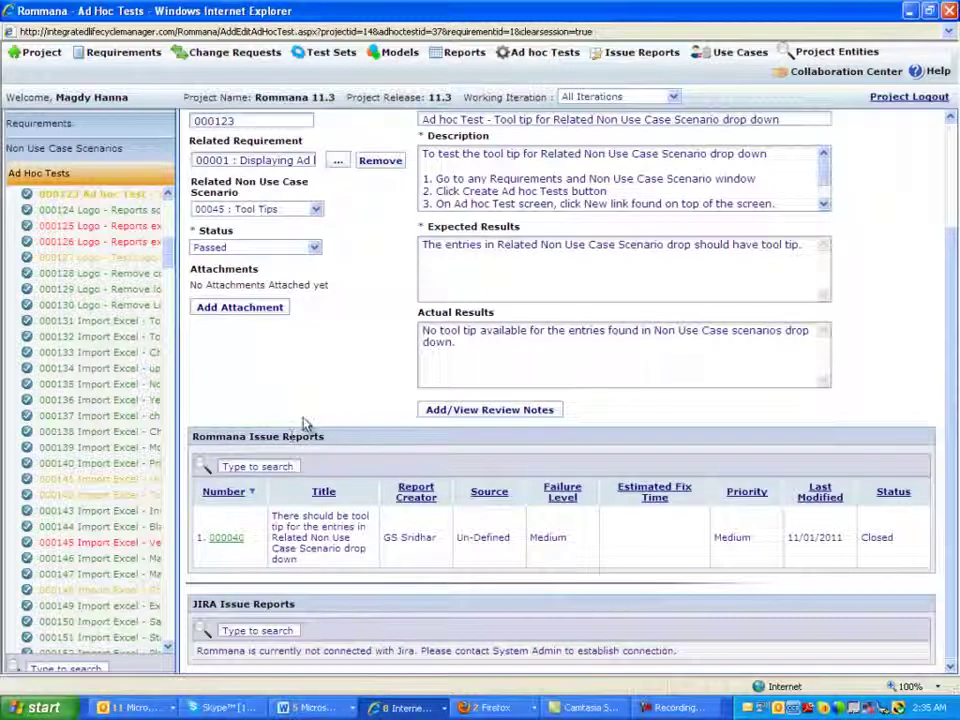
{"action": "scroll", "coordinate": [333, 260], "scroll_direction": "up", "scroll_amount": 2}
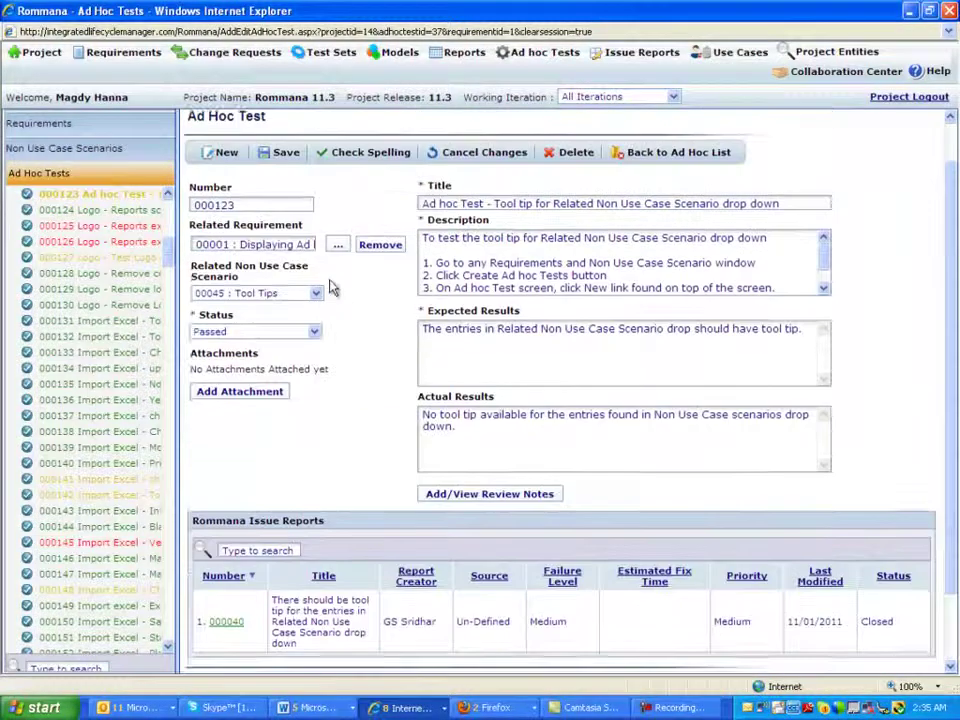
{"action": "scroll", "coordinate": [323, 285], "scroll_direction": "up", "scroll_amount": 1}
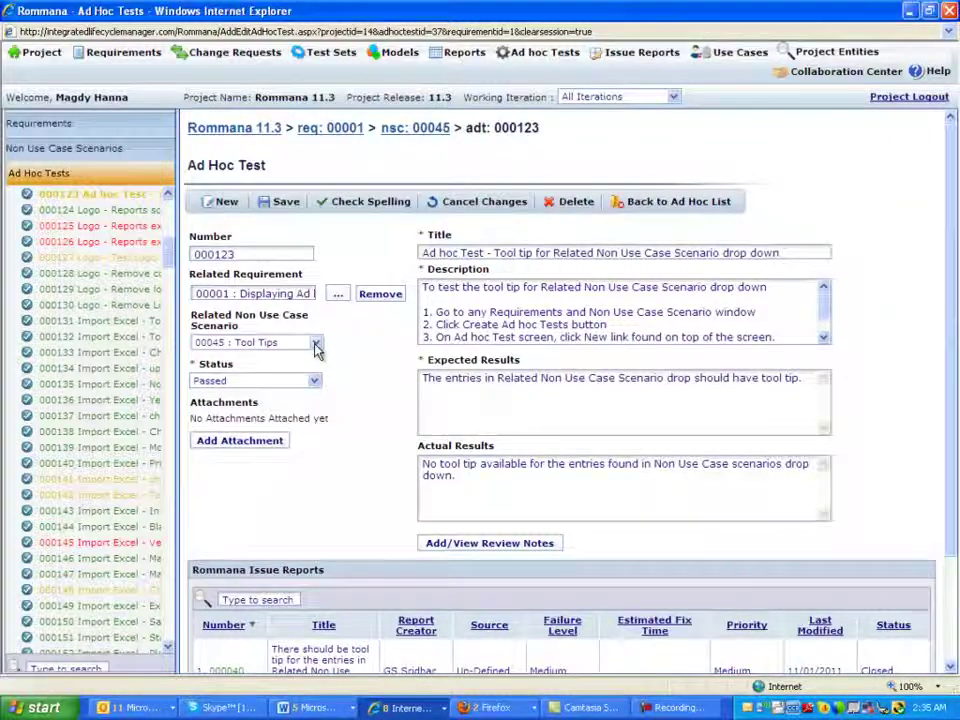
Examine the title, description steps and expected results of ad hoc test 000123
{"action": "left_click", "coordinate": [419, 252]}
{"action": "left_click_drag", "start_coordinate": [421, 252], "coordinate": [831, 261]}
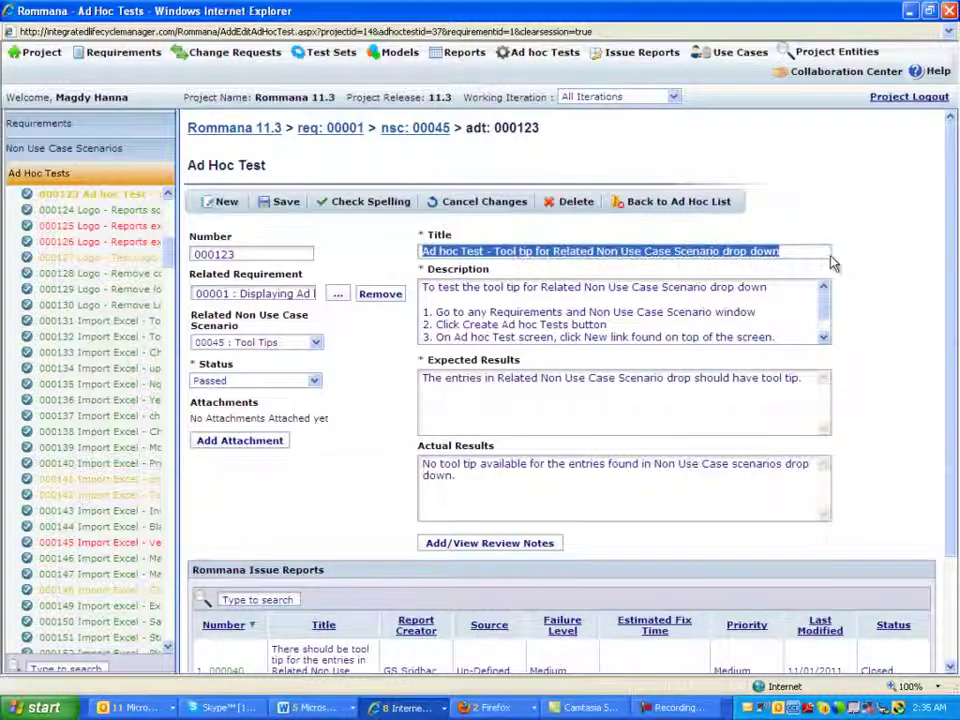
{"action": "left_click", "coordinate": [867, 198]}
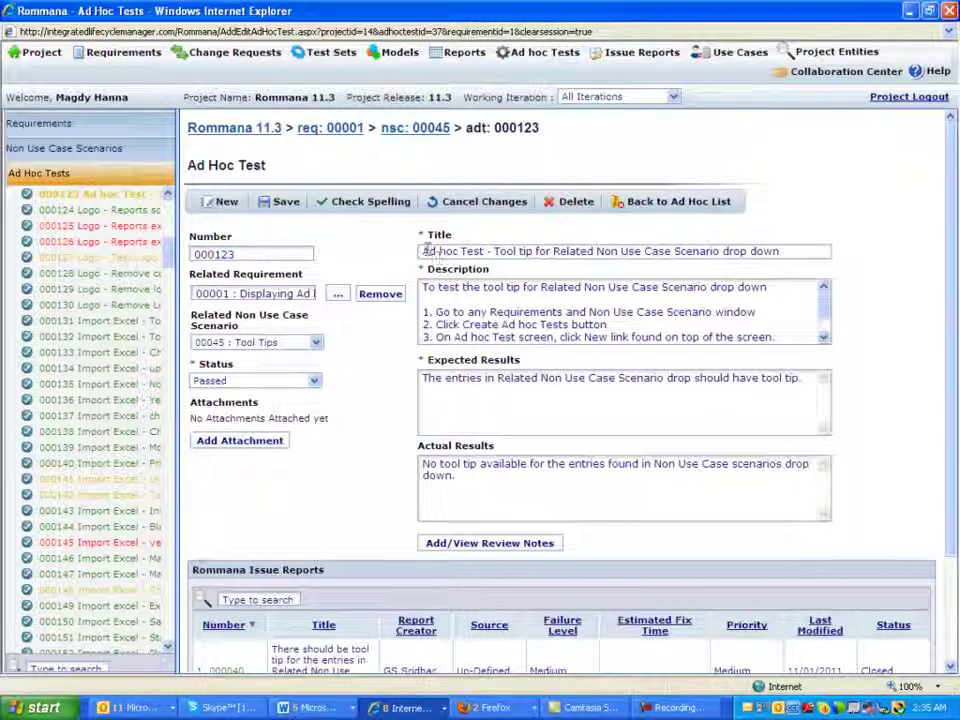
{"action": "left_click_drag", "start_coordinate": [426, 250], "coordinate": [782, 214]}
{"action": "left_click", "coordinate": [782, 214]}
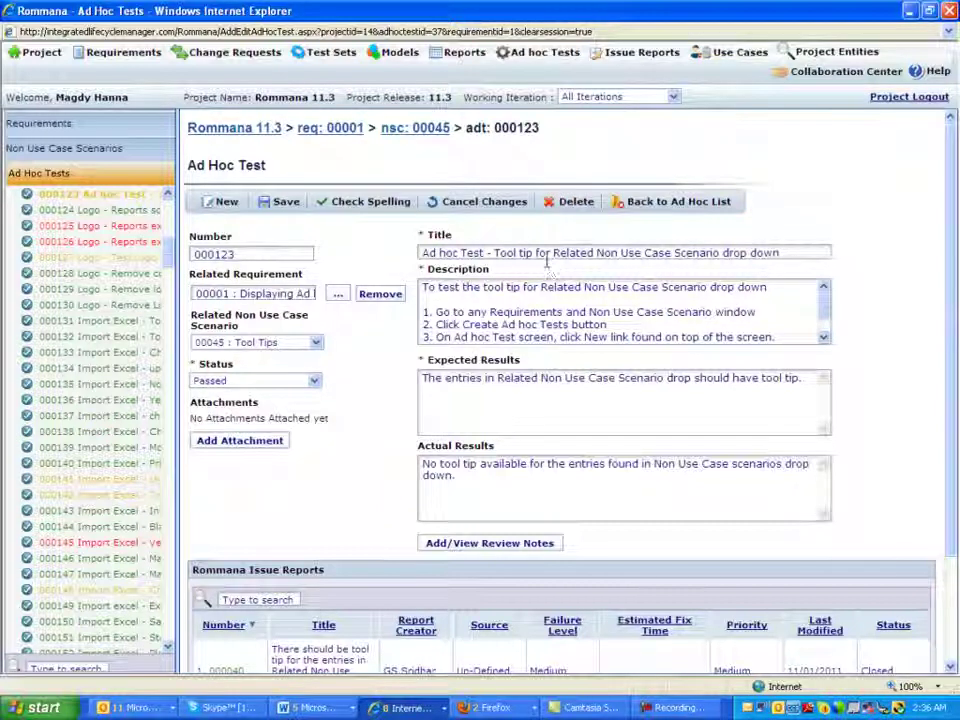
{"action": "left_click_drag", "start_coordinate": [796, 250], "coordinate": [482, 262]}
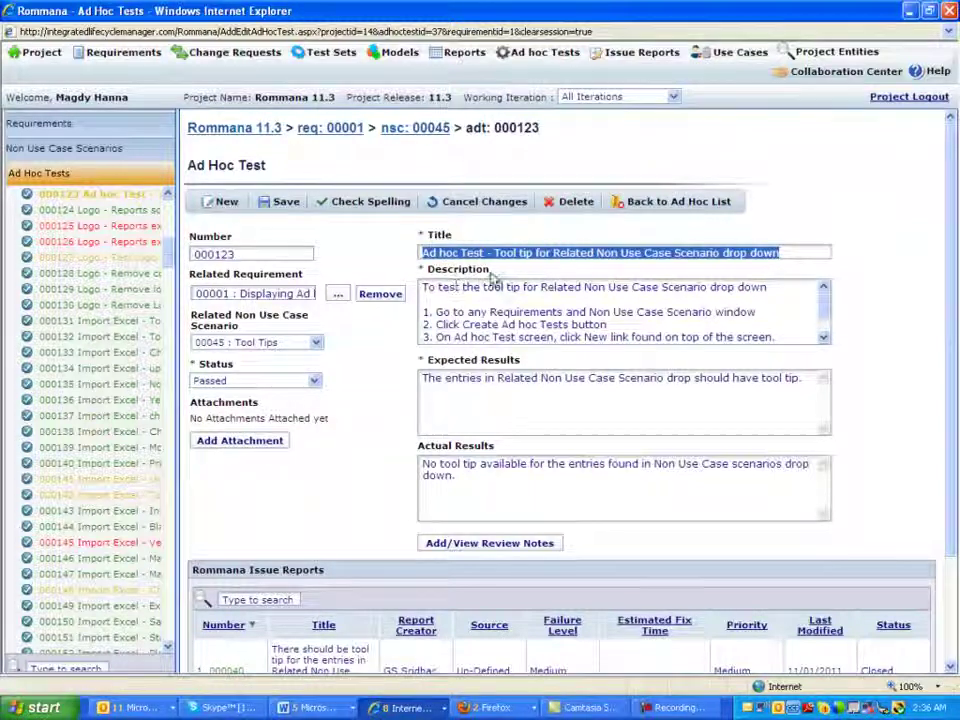
{"action": "left_click", "coordinate": [469, 303]}
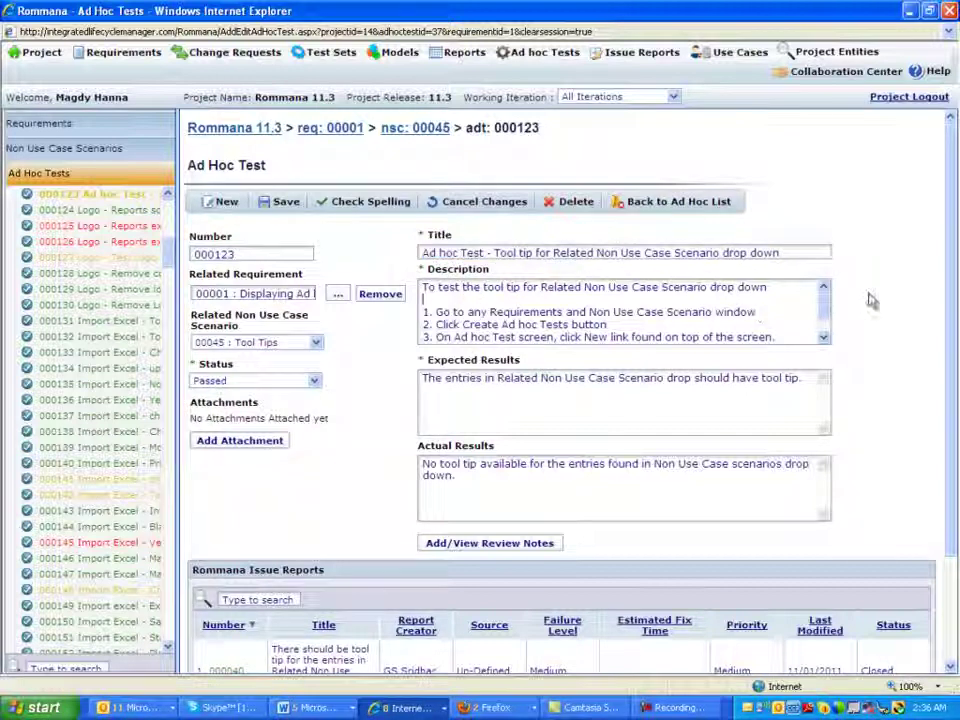
{"action": "scroll", "coordinate": [762, 320], "scroll_direction": "down", "scroll_amount": 1}
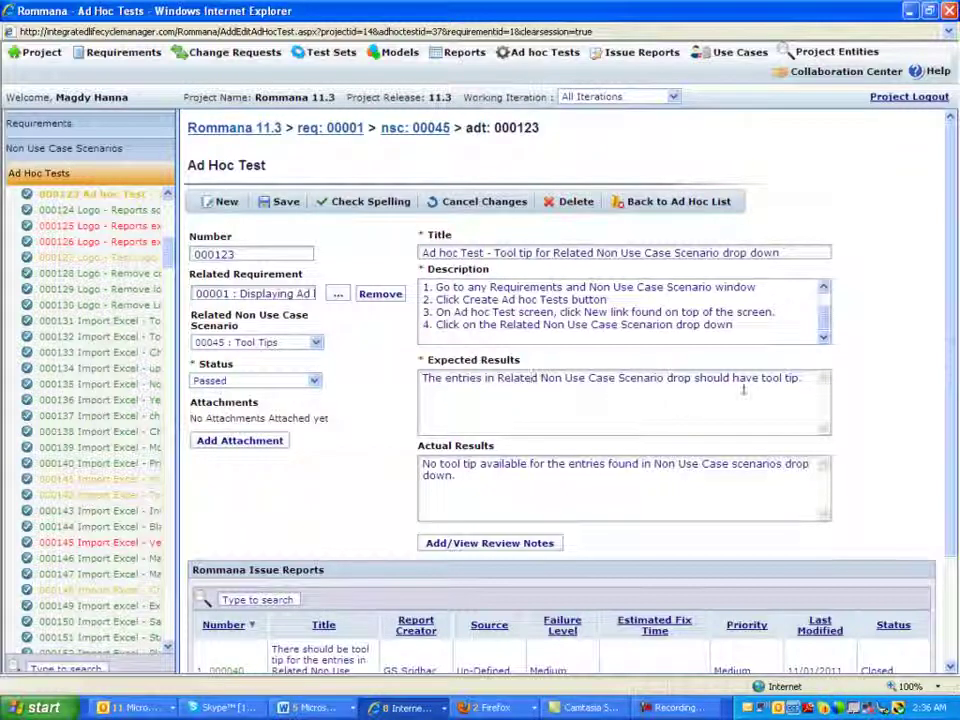
{"action": "left_click_drag", "start_coordinate": [557, 362], "coordinate": [388, 343]}
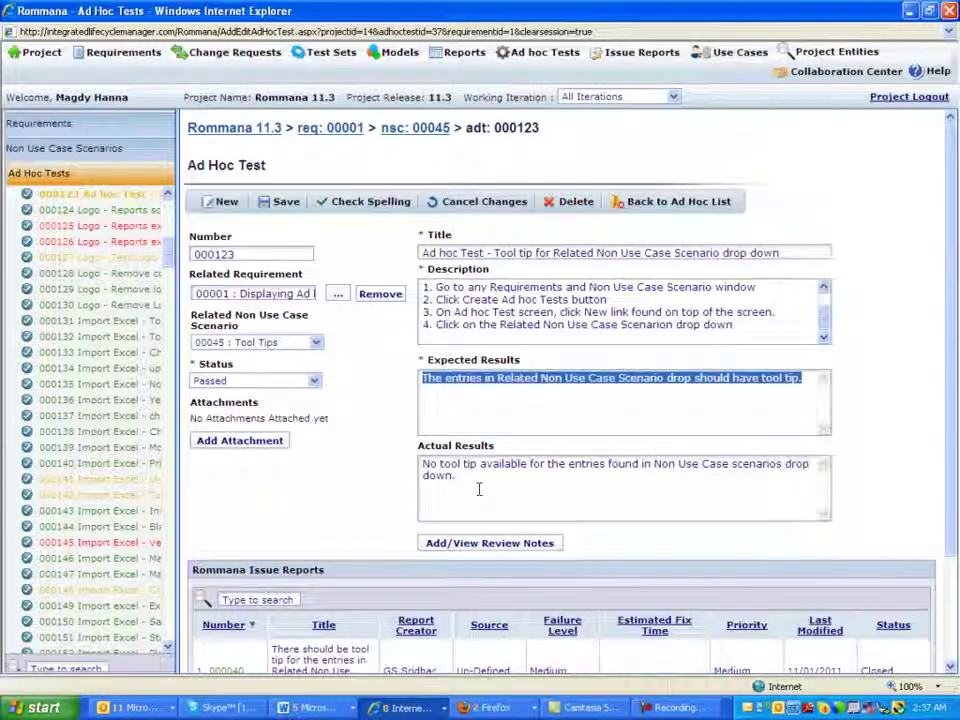
View the test's attachment upload form, close it without adding files, and highlight the test number
{"action": "left_click", "coordinate": [251, 446]}
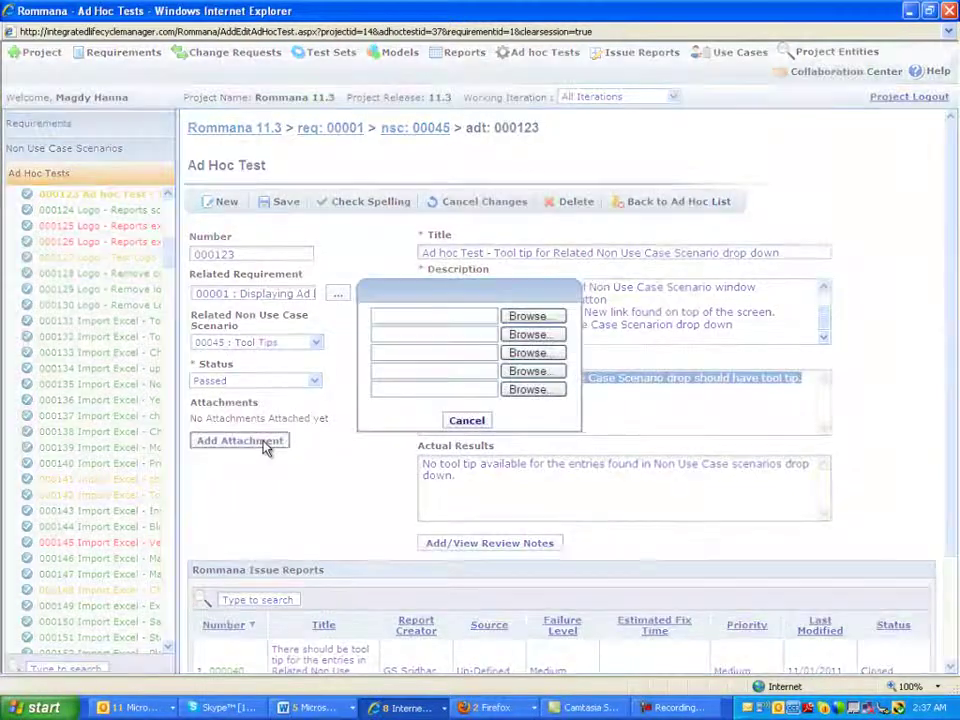
{"action": "left_click", "coordinate": [477, 422]}
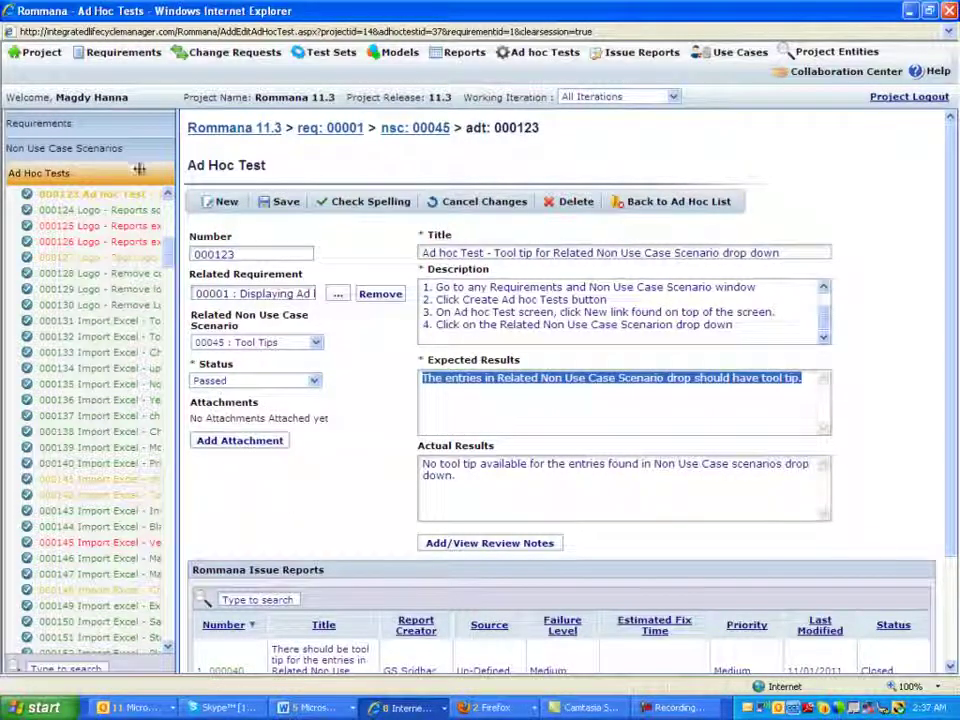
{"action": "double_click", "coordinate": [238, 258]}
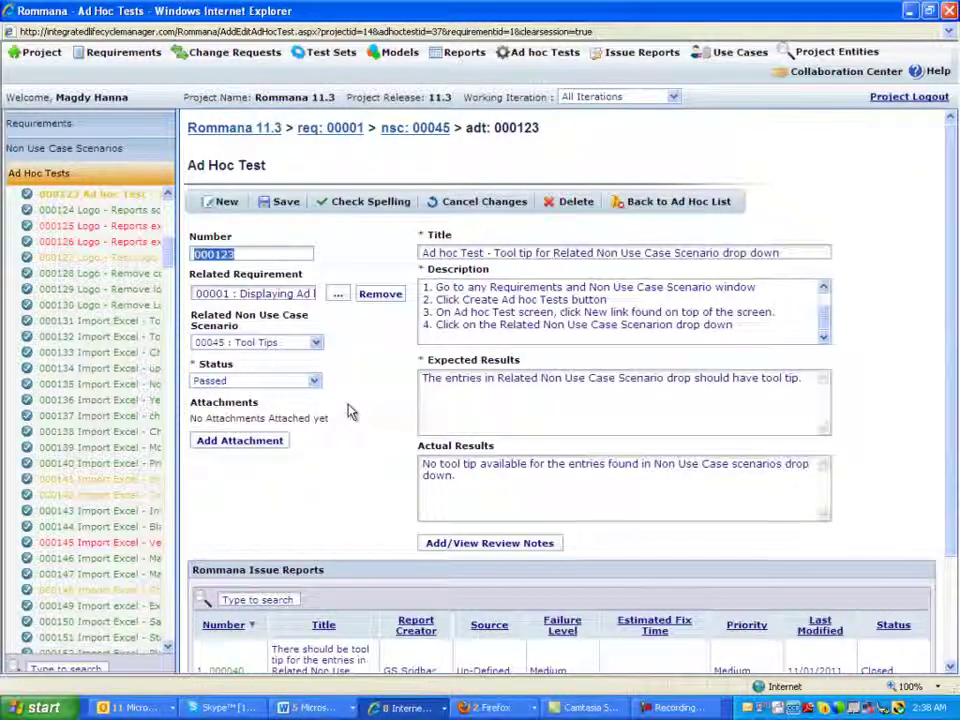
{"action": "left_click", "coordinate": [288, 203]}
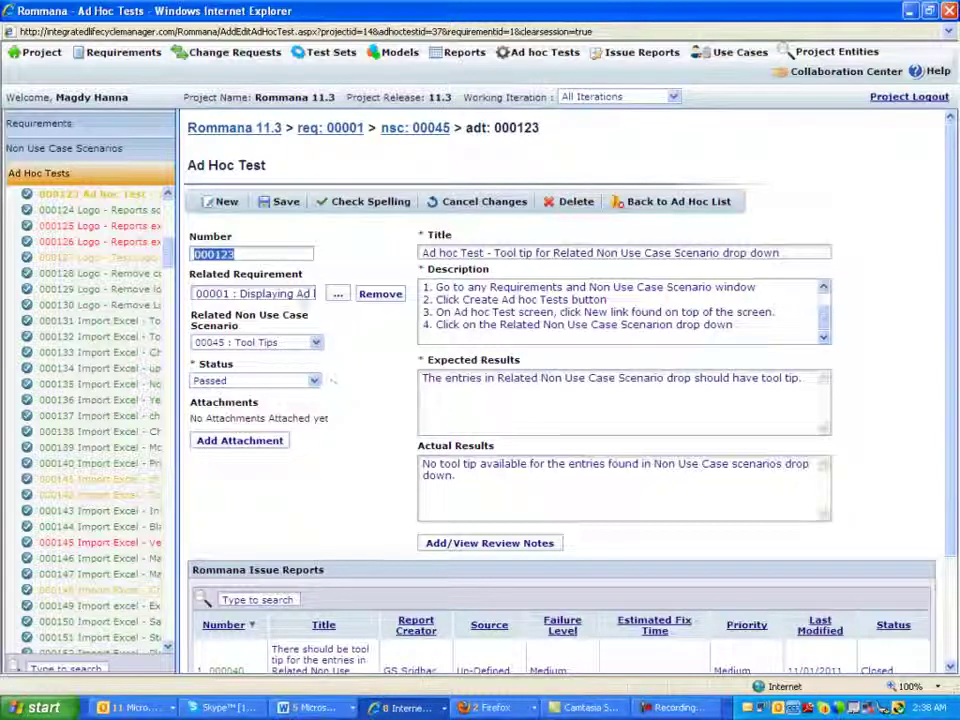
Start a new ad hoc test and relate it to functional requirement 00018 on configuring attribute values
{"action": "left_click", "coordinate": [229, 204]}
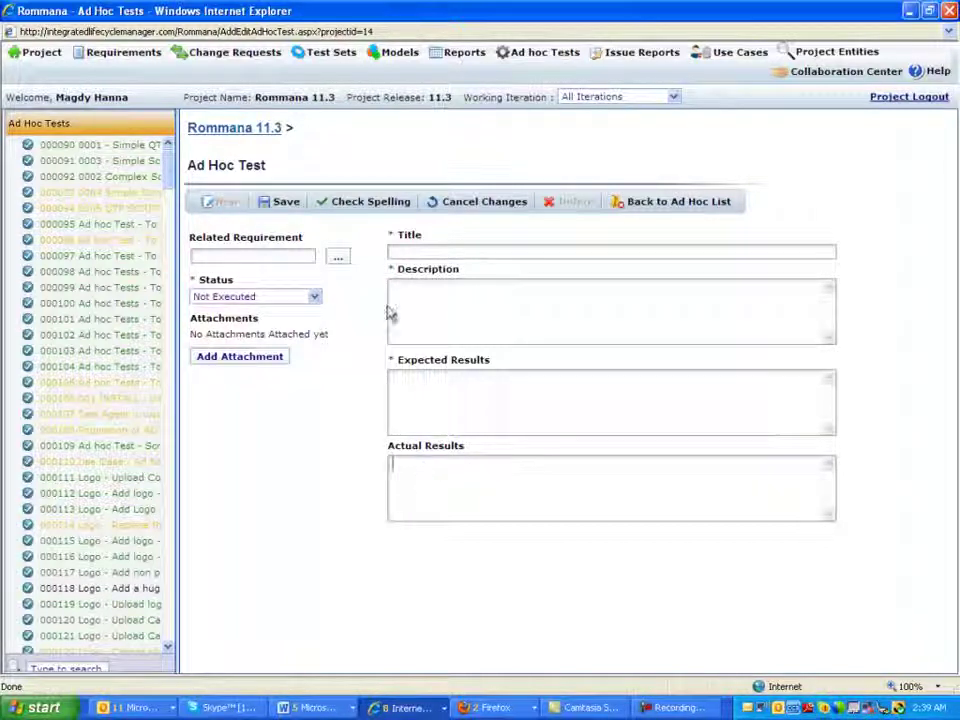
{"action": "left_click", "coordinate": [338, 258]}
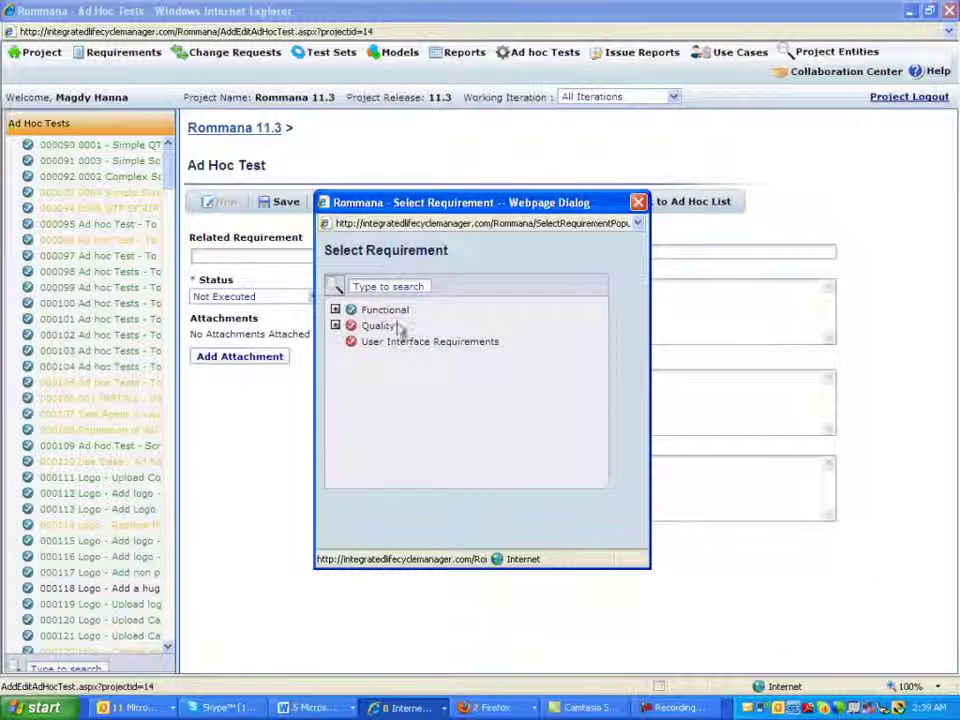
{"action": "left_click", "coordinate": [336, 310]}
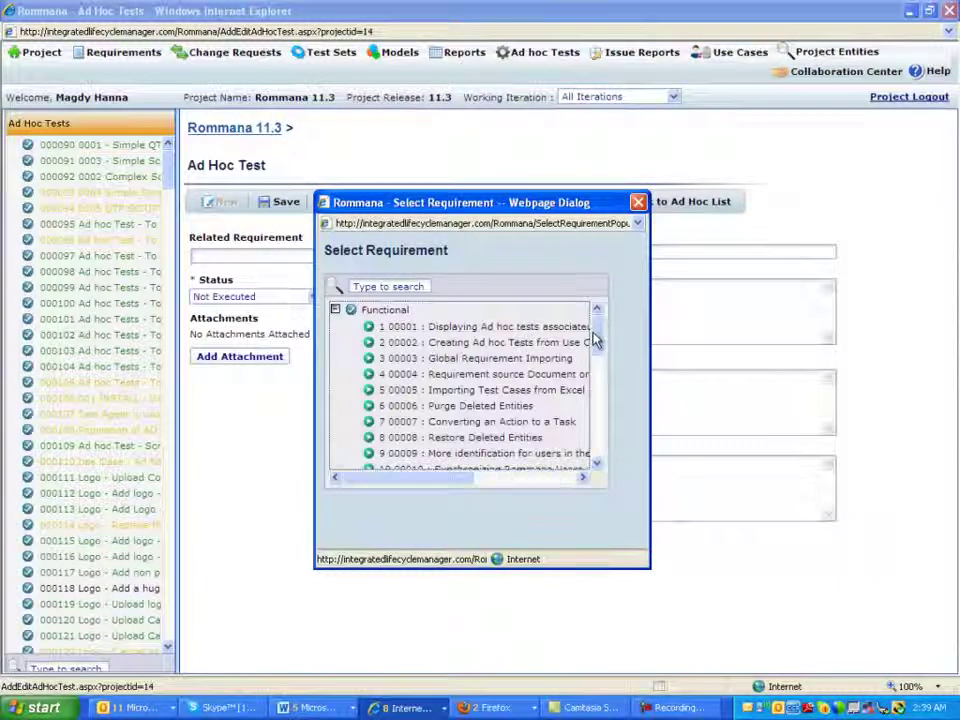
{"action": "left_click_drag", "start_coordinate": [598, 343], "coordinate": [596, 393]}
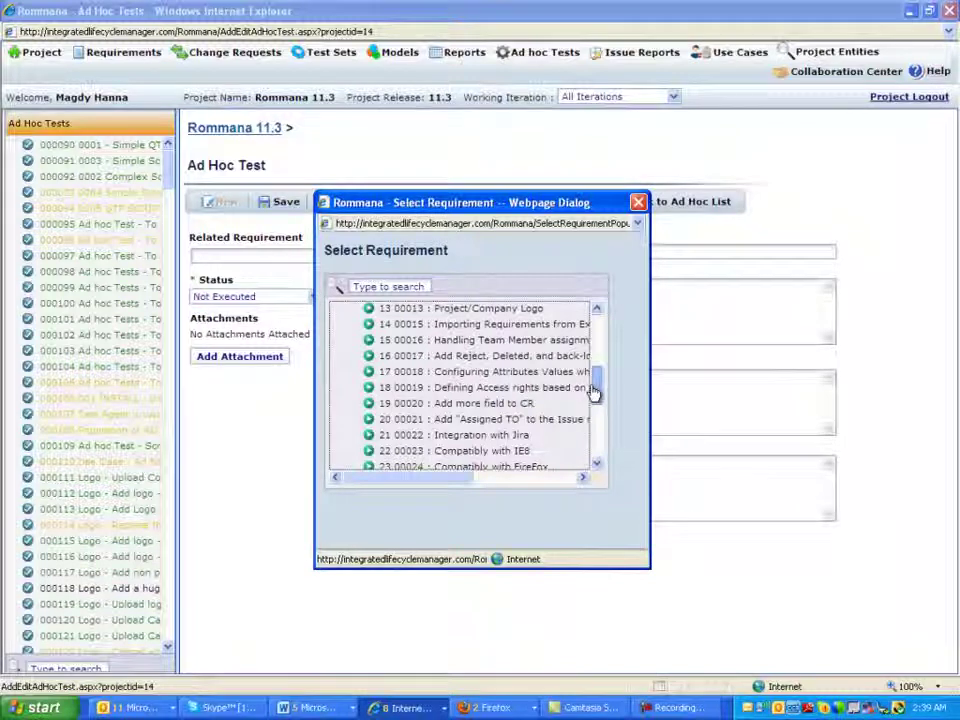
{"action": "left_click", "coordinate": [527, 373]}
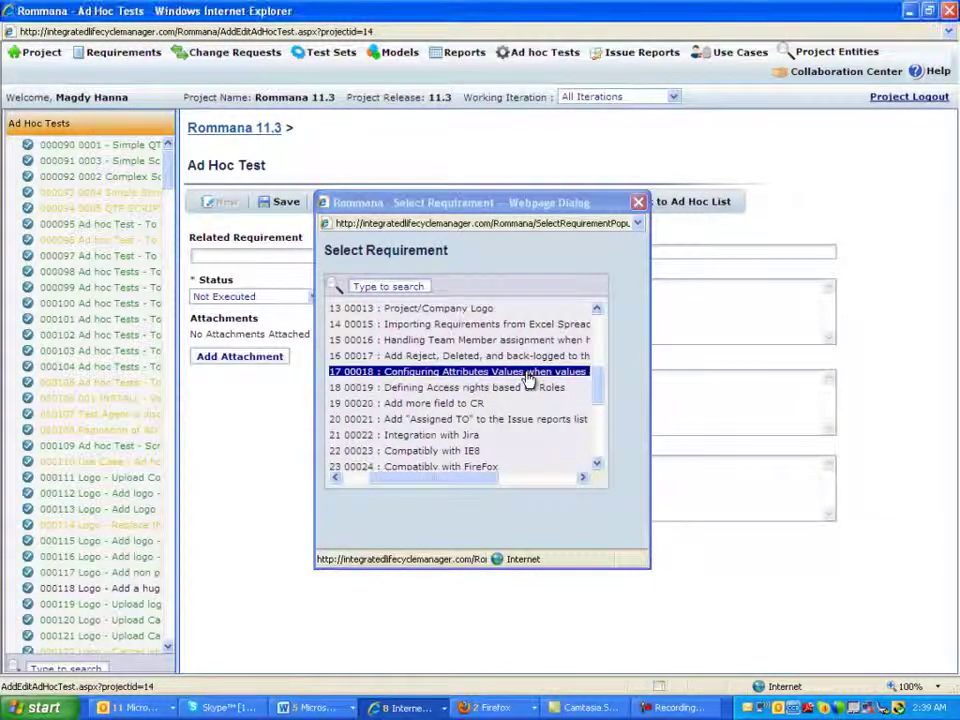
{"action": "double_click", "coordinate": [527, 378]}
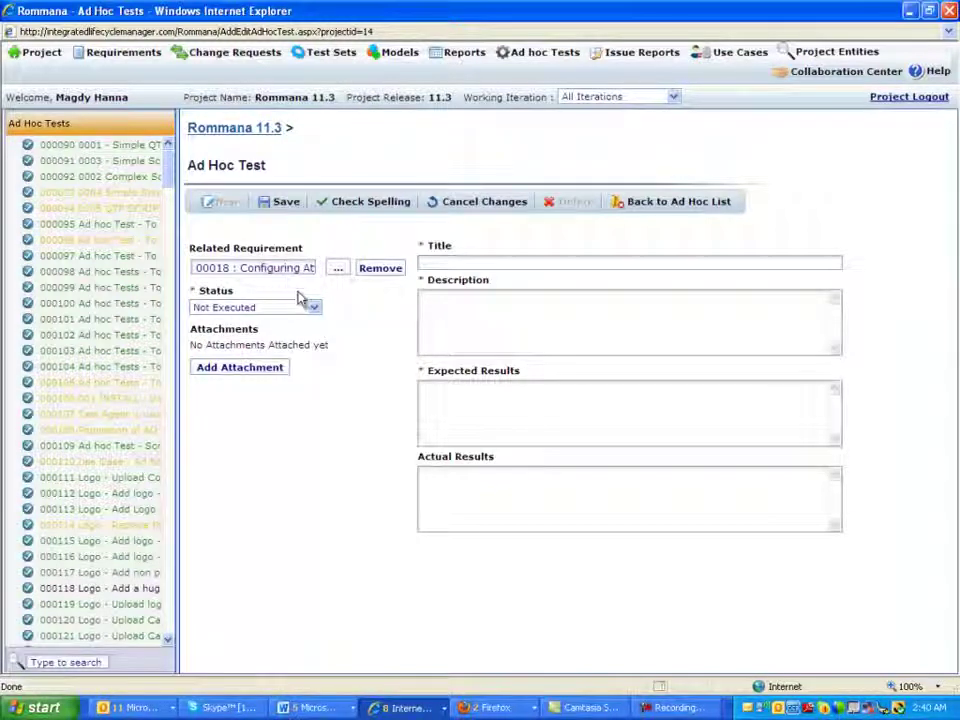
Remove the related requirement from the new ad hoc test and view the available status options
{"action": "left_click", "coordinate": [379, 270]}
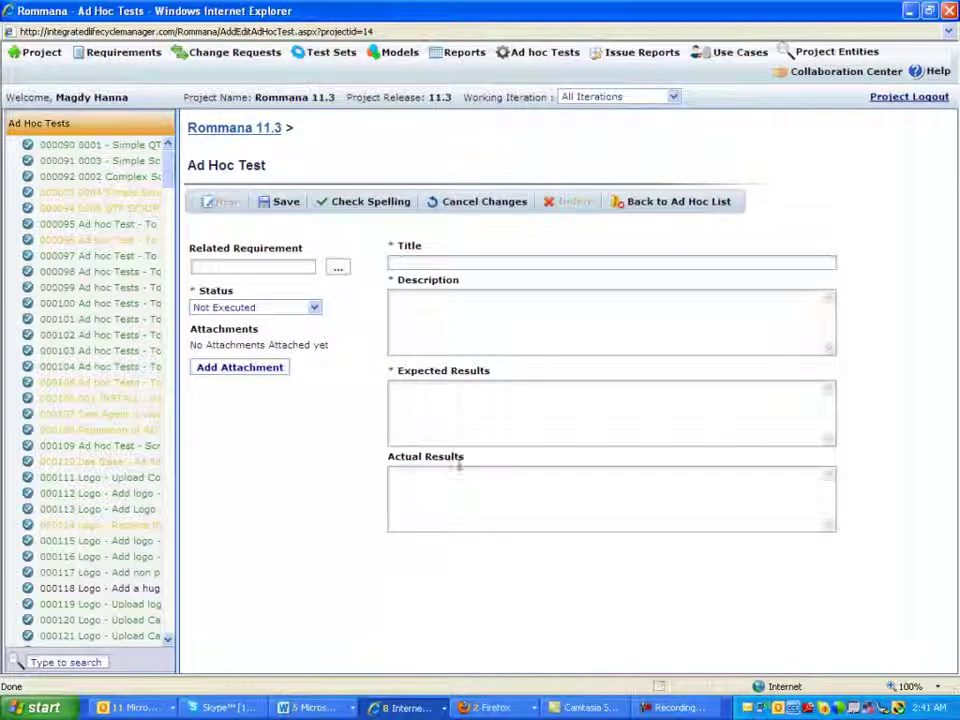
{"action": "left_click", "coordinate": [316, 309]}
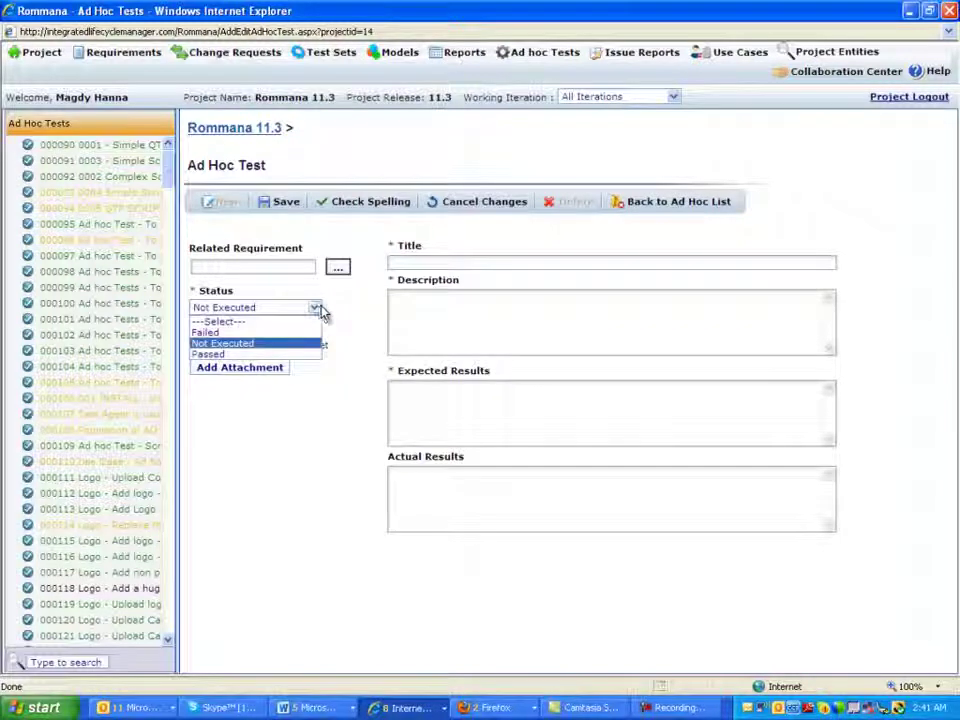
{"action": "left_click", "coordinate": [311, 431]}
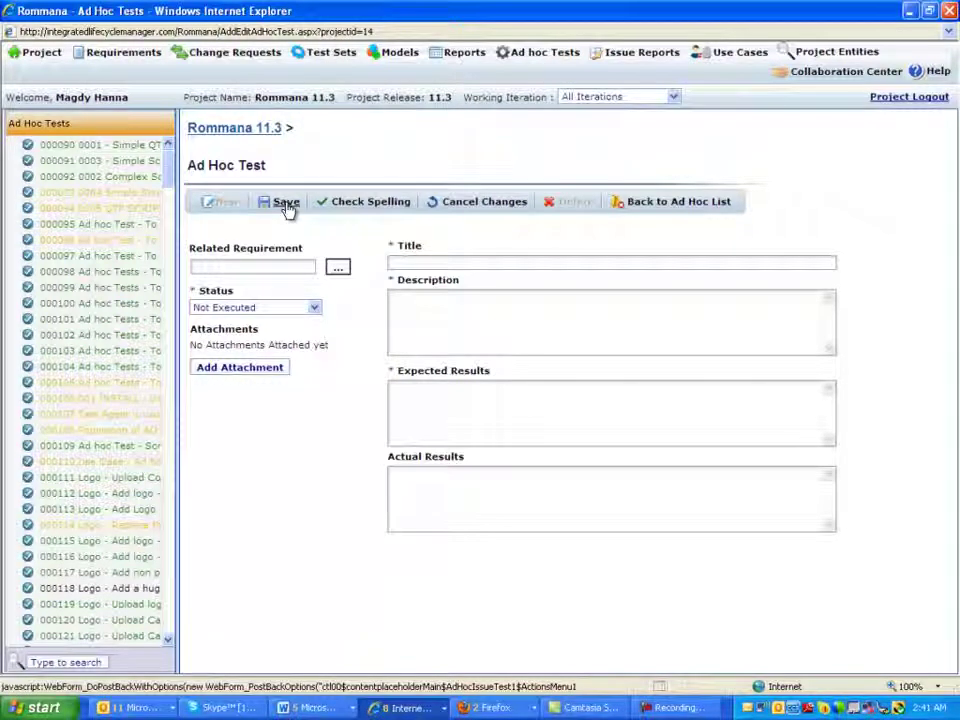
Open ad hoc test 000099, abandoning the unsaved new test, and view its related non use case scenario options
{"action": "left_click", "coordinate": [112, 290]}
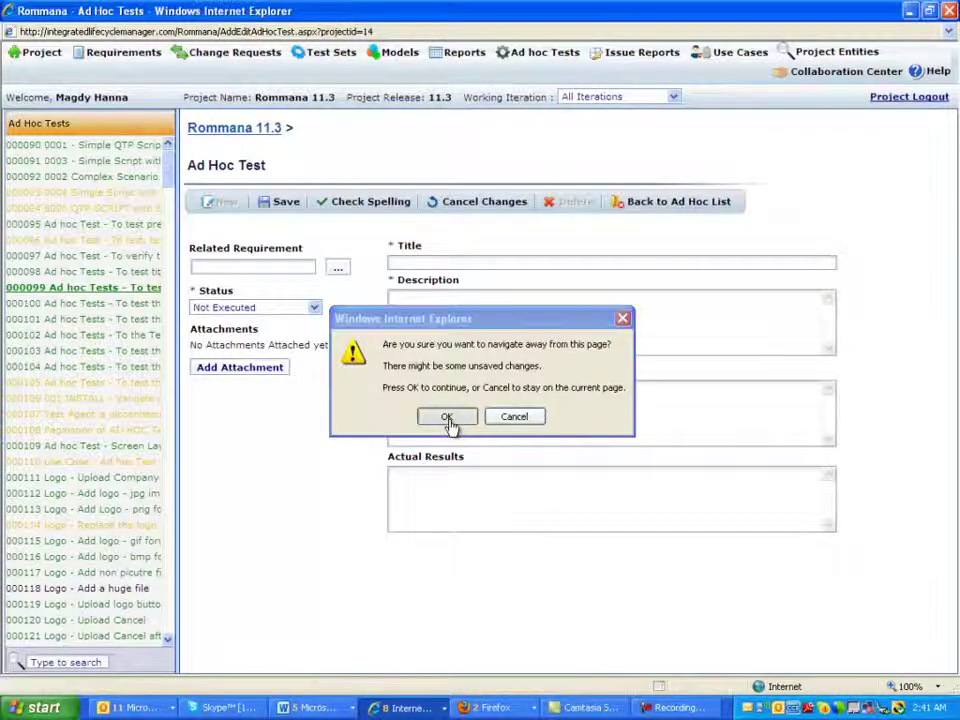
{"action": "left_click", "coordinate": [447, 416]}
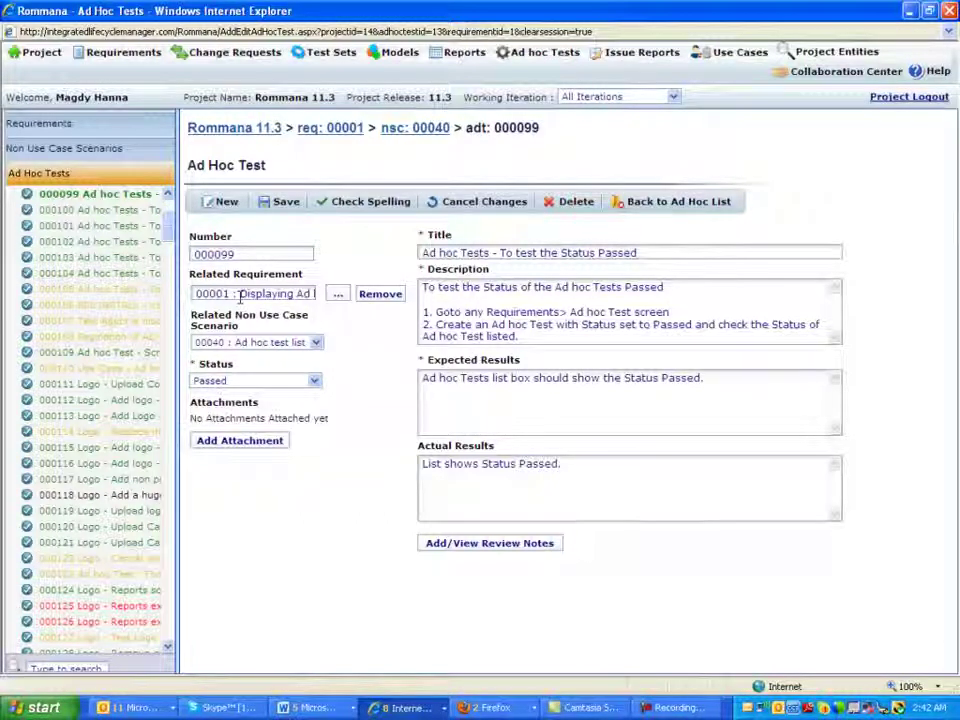
{"action": "left_click", "coordinate": [315, 343]}
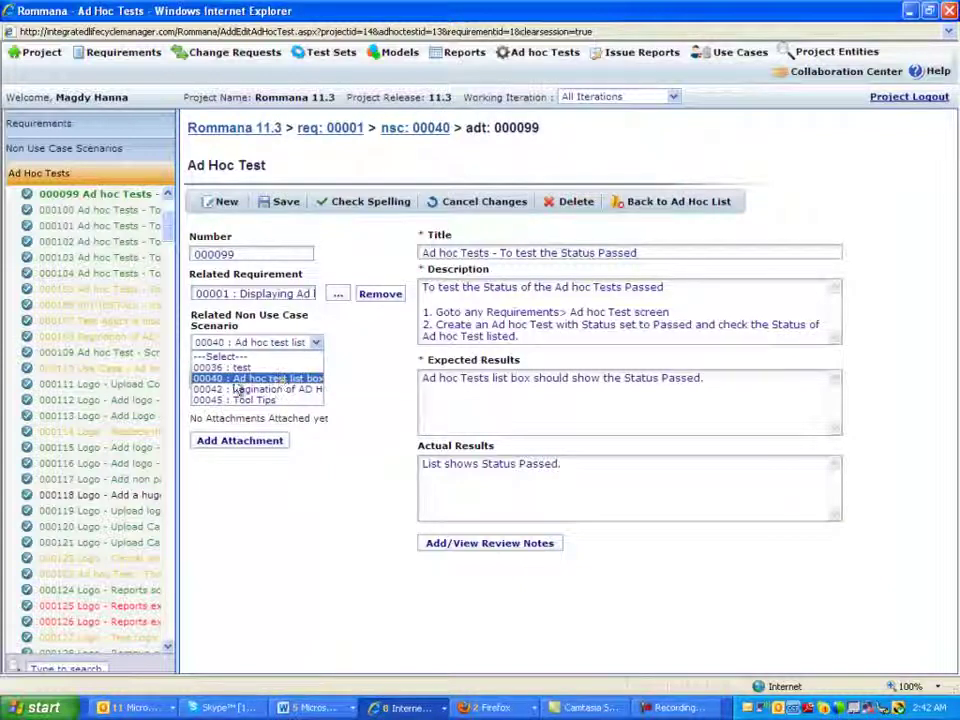
{"action": "left_click", "coordinate": [382, 379]}
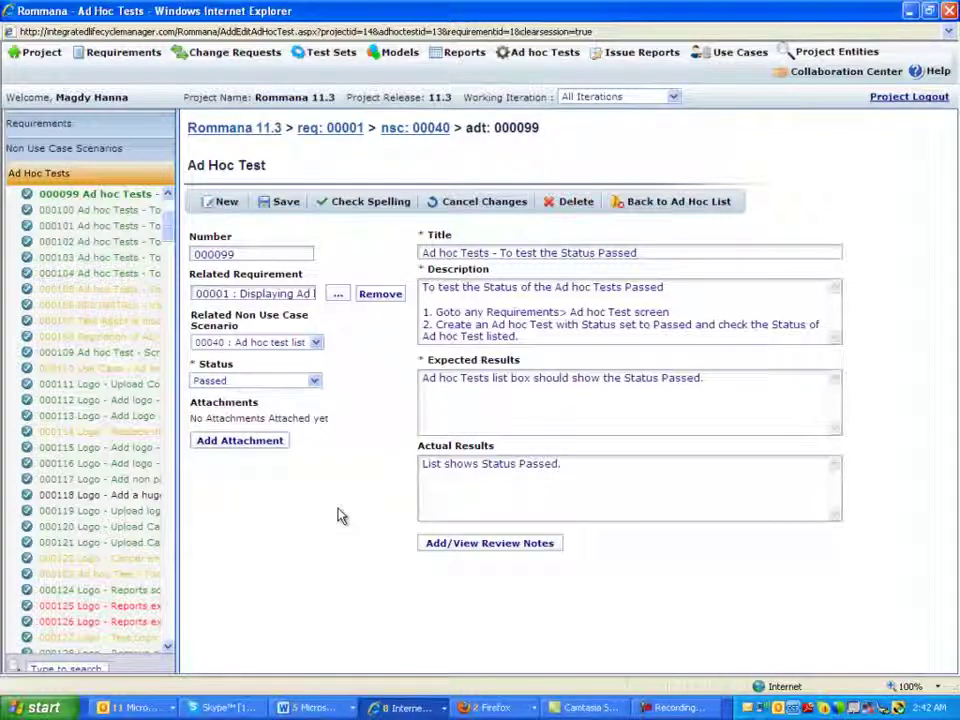
Start a new review topic titled "Expected Reulsts" for ad hoc test 000099
{"action": "left_click", "coordinate": [467, 546]}
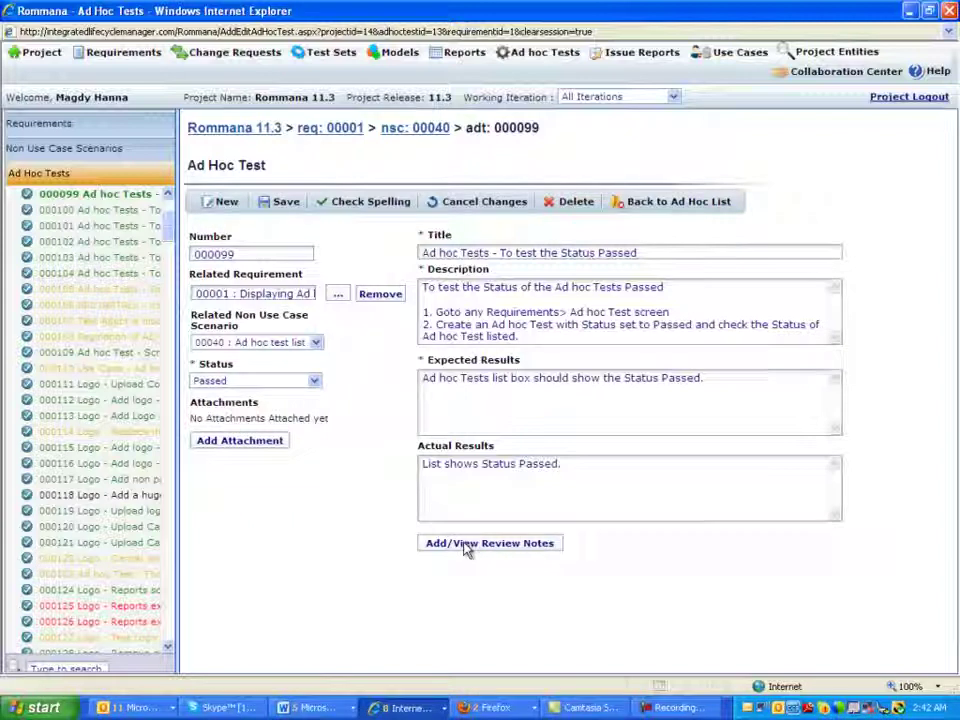
{"action": "left_click", "coordinate": [466, 548]}
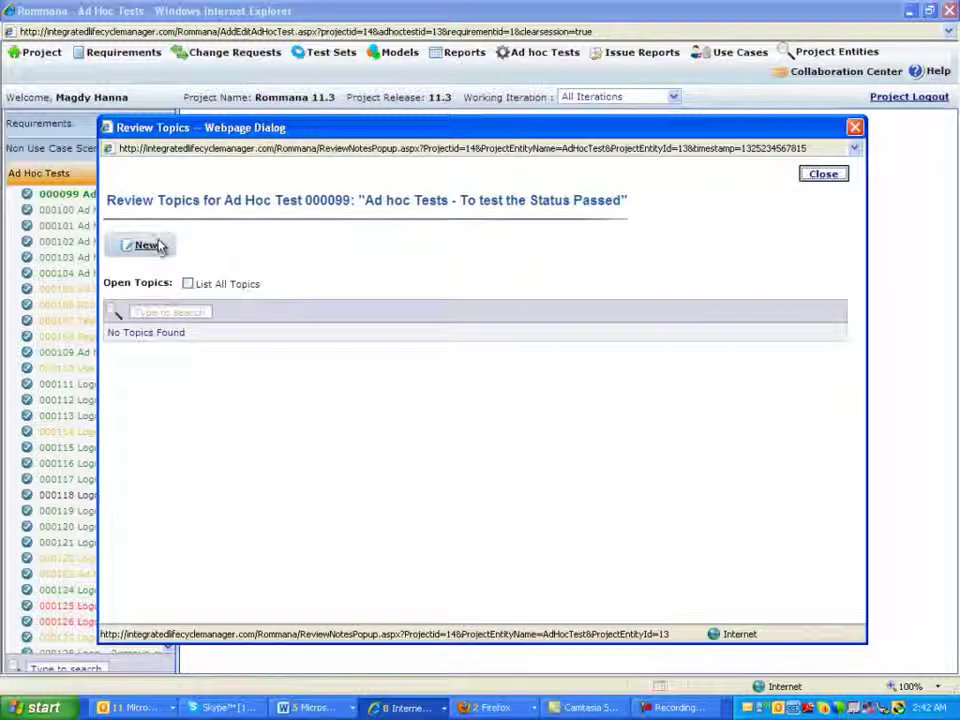
{"action": "left_click", "coordinate": [152, 252]}
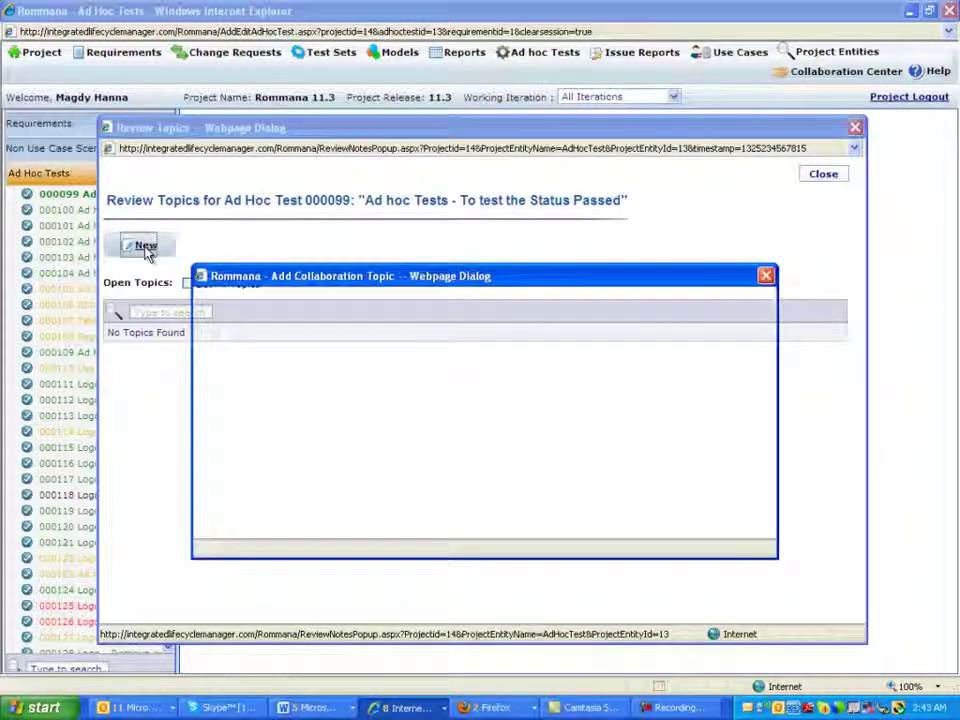
{"action": "left_click", "coordinate": [305, 373]}
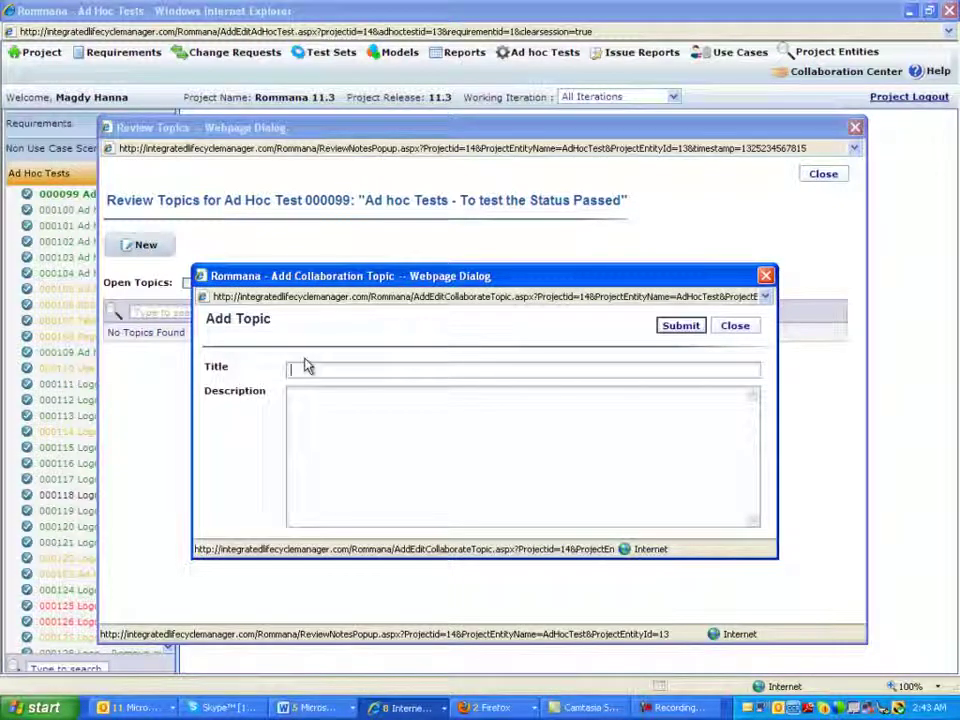
{"action": "type", "text": "Expected Reulsts"}
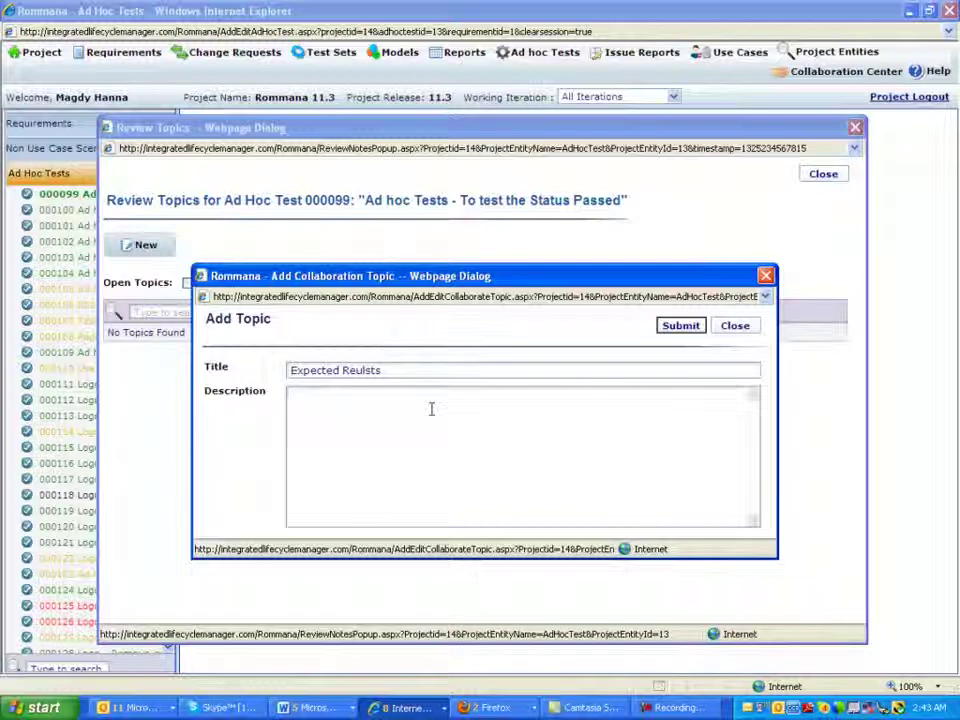
Enter "I think you should excpect the following to happen" as the review topic's description
{"action": "type", "text": "T"}
{"action": "type", "text": " thin"}
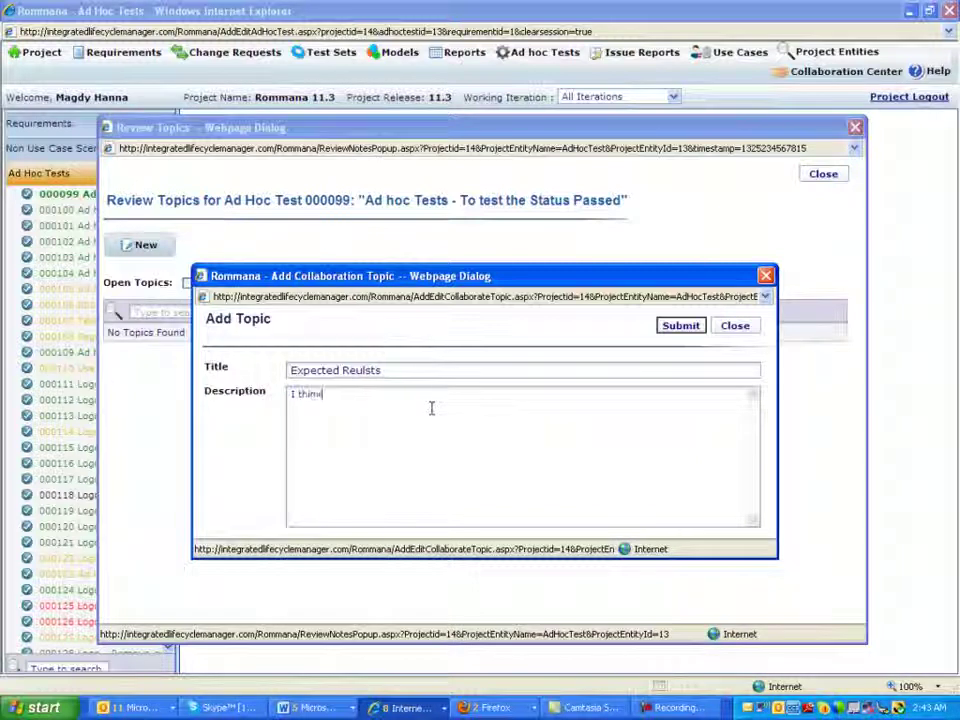
{"action": "type", "text": "k you should exc"}
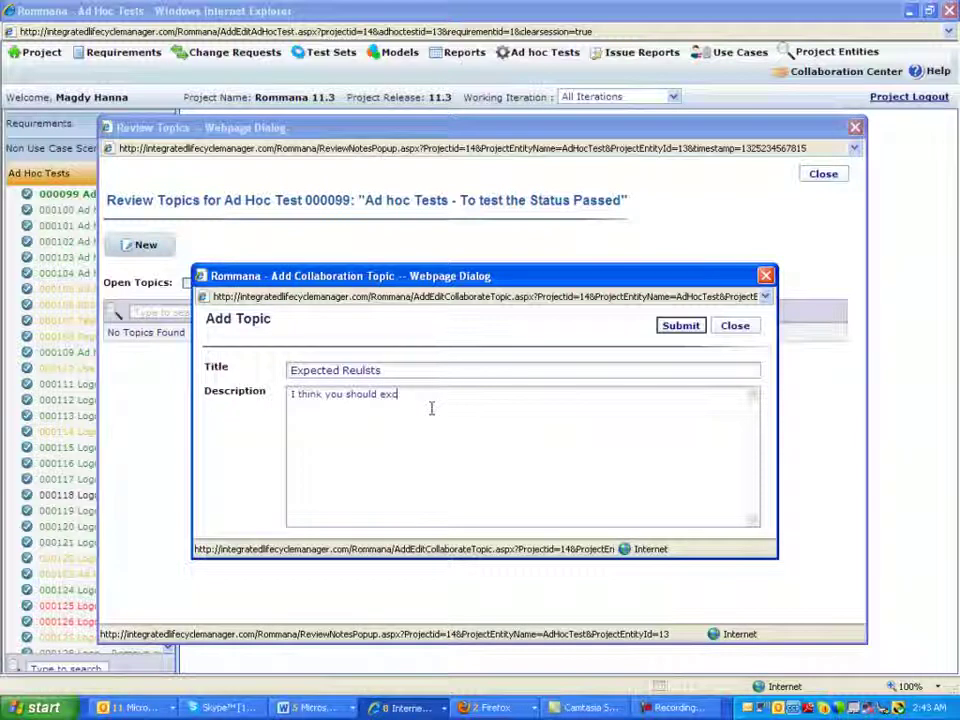
{"action": "type", "text": "pect the following to ha"}
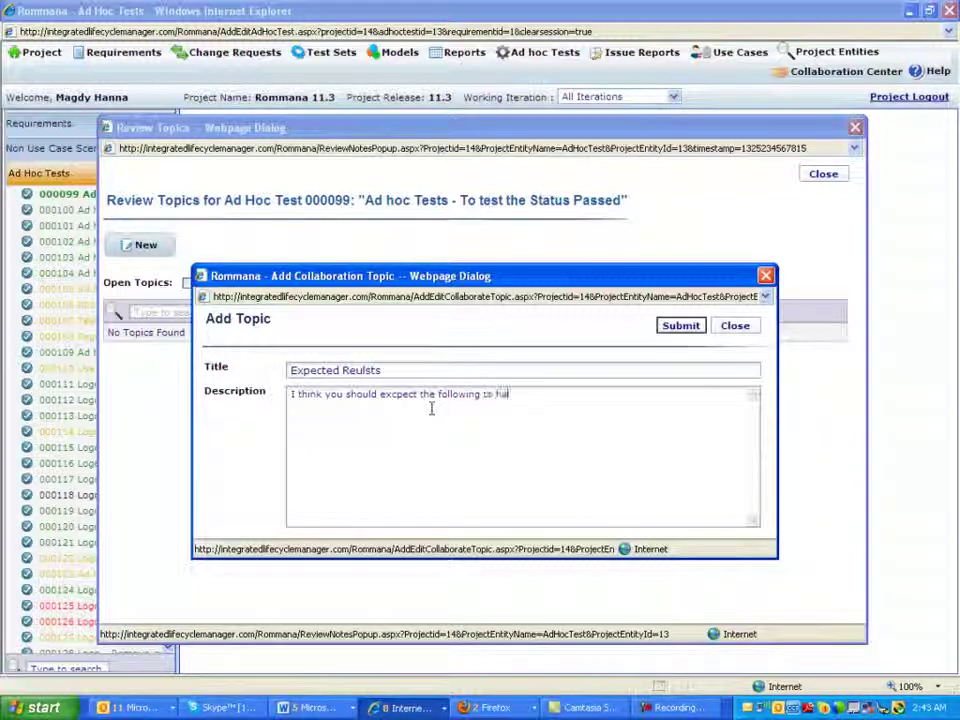
{"action": "type", "text": "ppen,"}
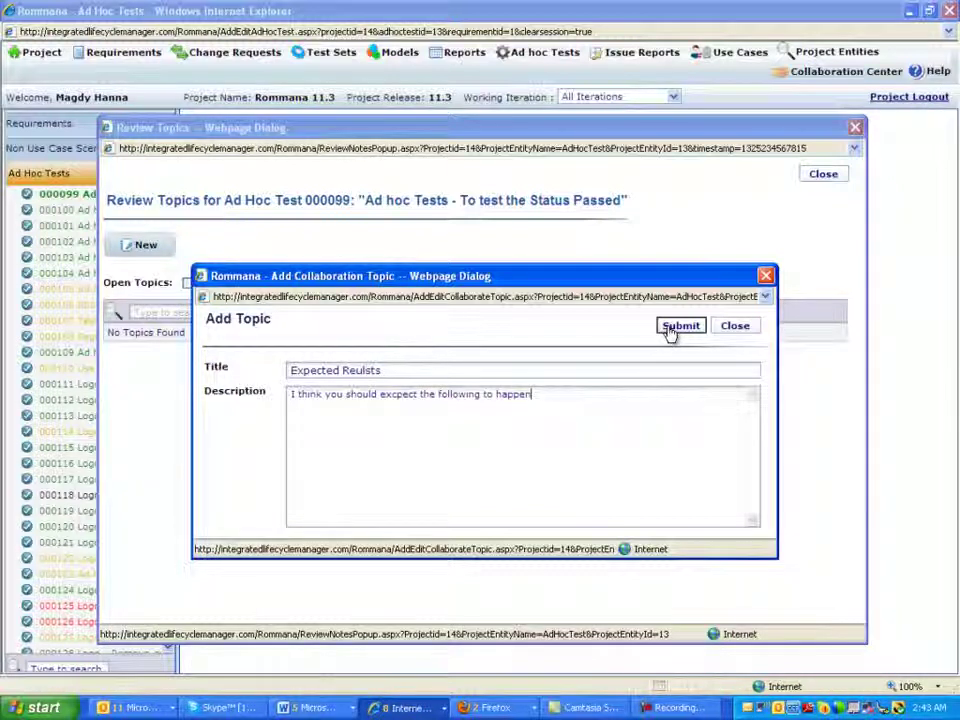
Discard the drafted review topic and close the review topics of ad hoc test 000099
{"action": "left_click", "coordinate": [666, 328]}
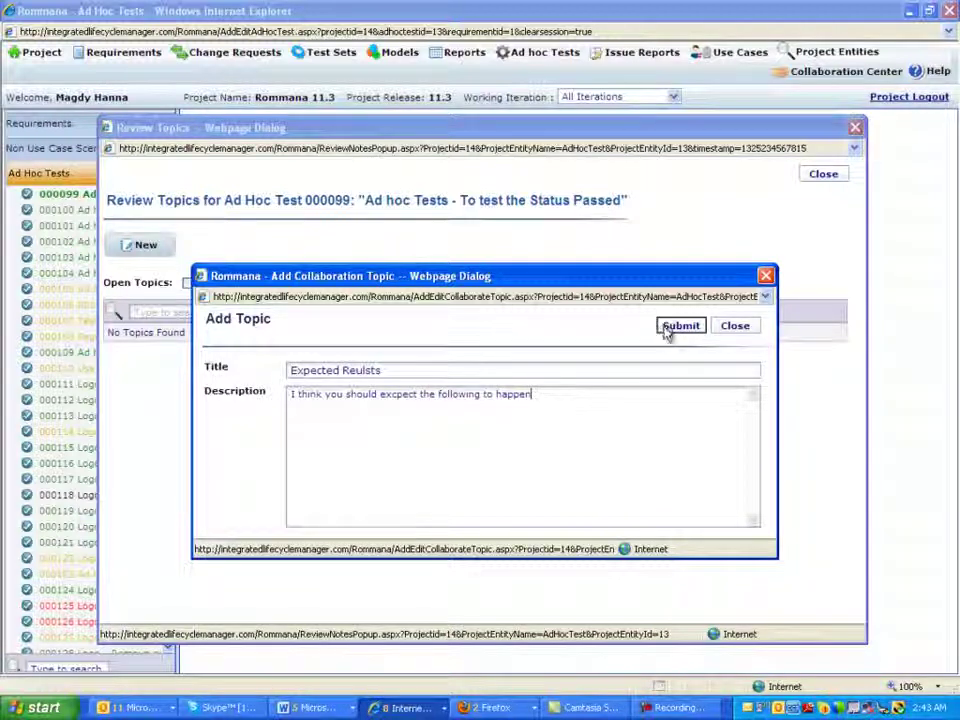
{"action": "left_click", "coordinate": [735, 327]}
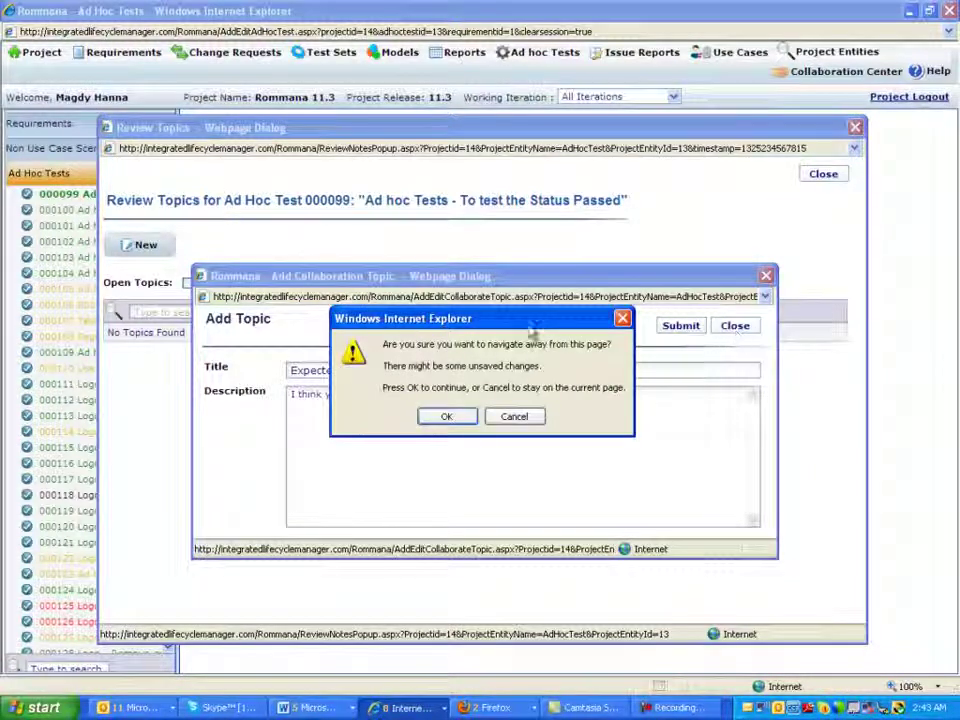
{"action": "left_click", "coordinate": [447, 416]}
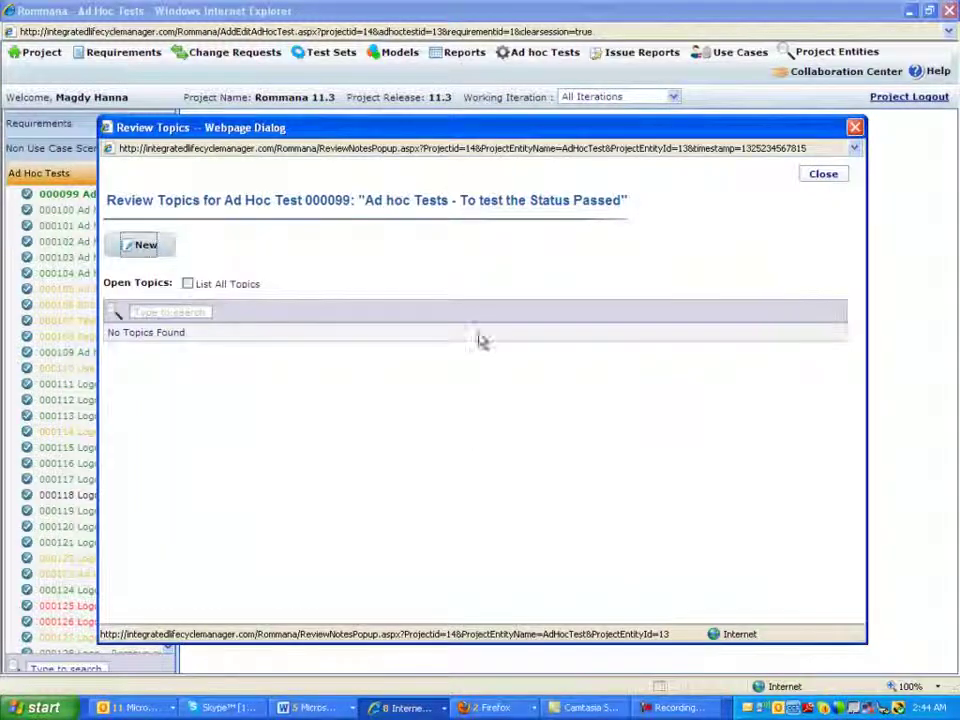
{"action": "left_click", "coordinate": [854, 128]}
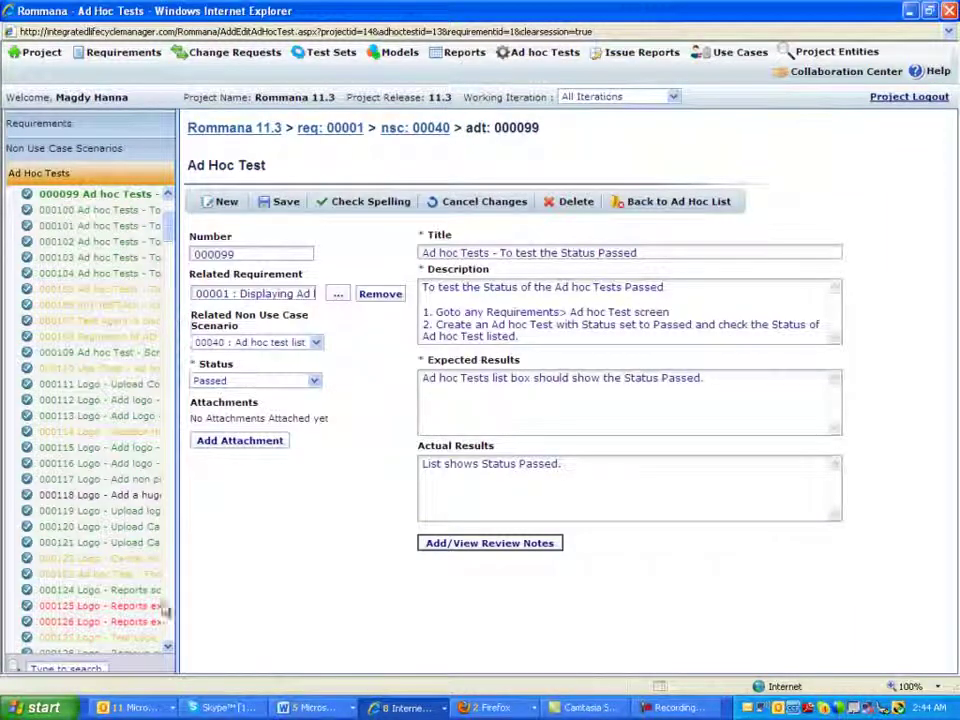
Open ad hoc test 000193, Import Excel - Test max allowed number for Iteration, and highlight its breadcrumb entry
{"action": "left_click", "coordinate": [170, 645]}
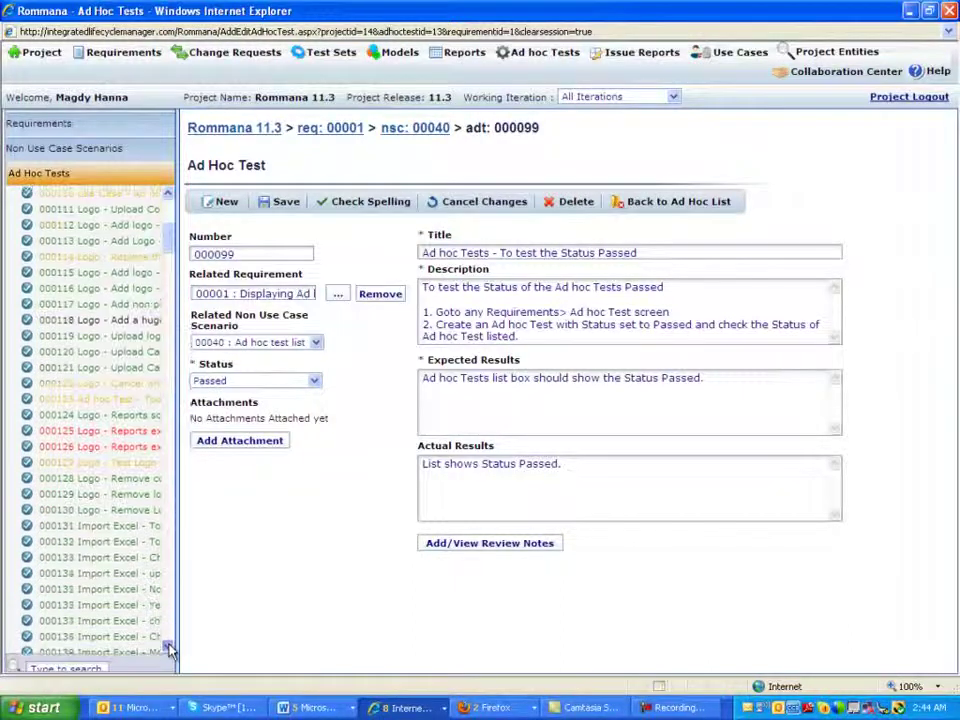
{"action": "left_click_drag", "start_coordinate": [169, 646], "coordinate": [169, 646]}
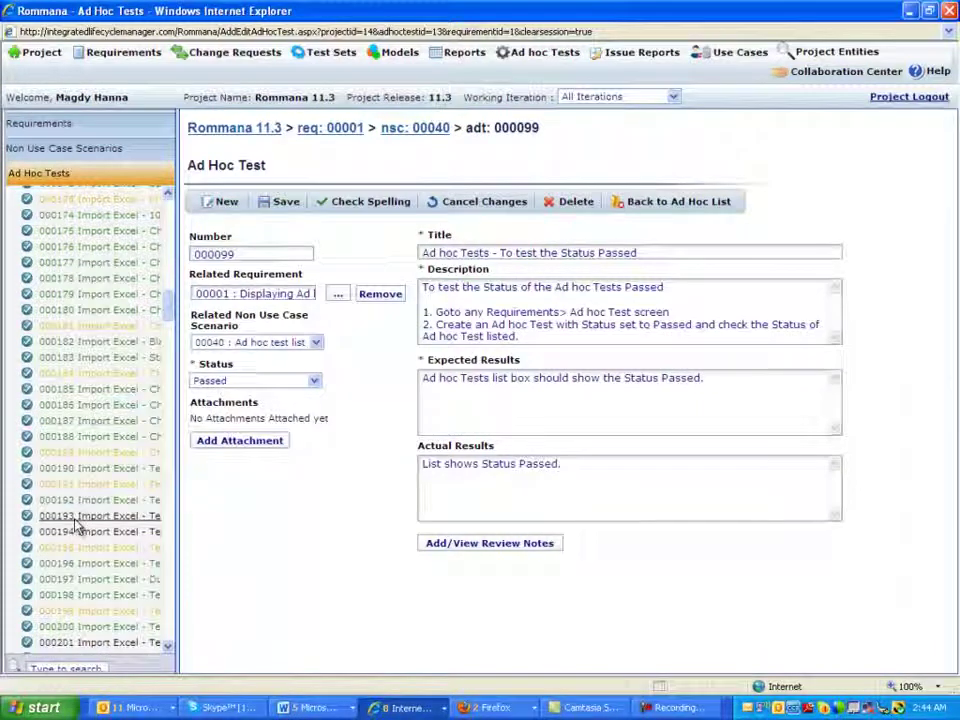
{"action": "left_click", "coordinate": [75, 520]}
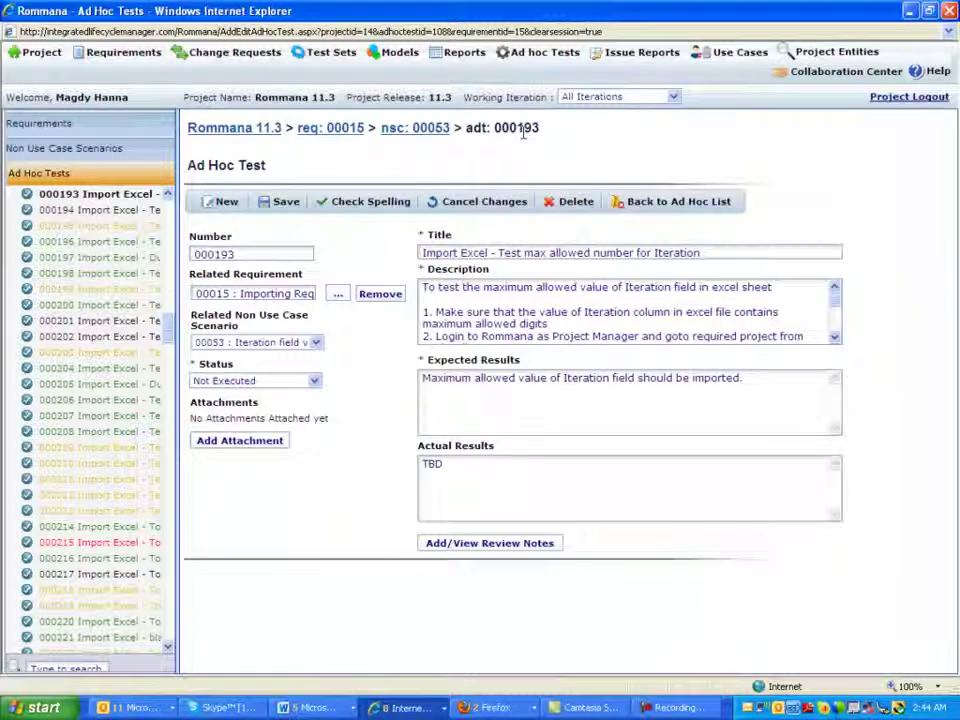
{"action": "left_click_drag", "start_coordinate": [541, 130], "coordinate": [448, 140]}
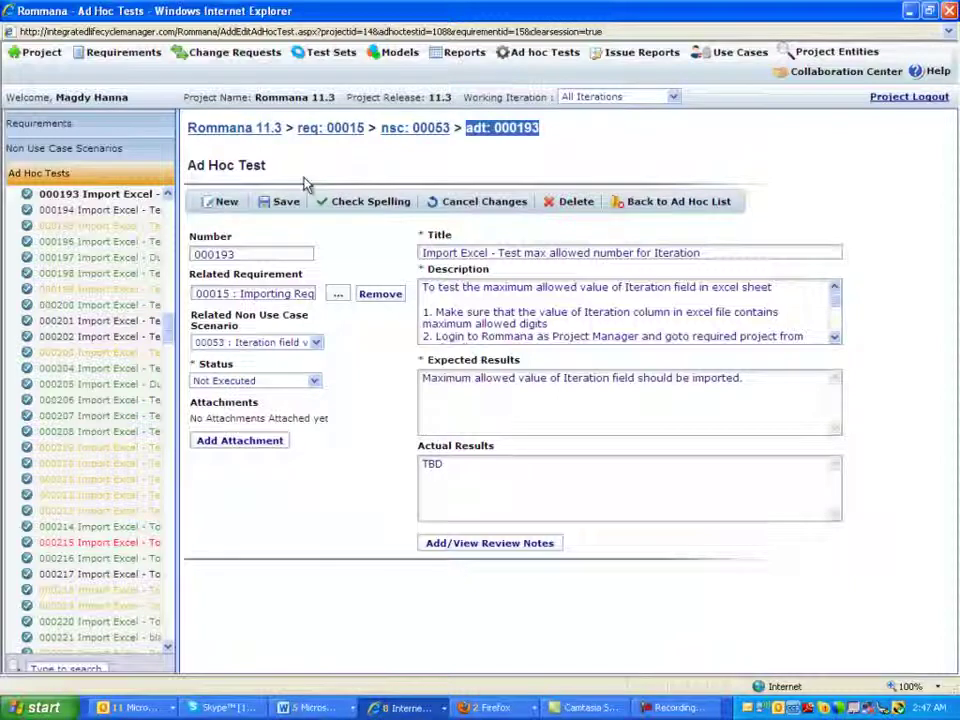
Display the Requirement Test Coverage Report without filters, and examine the test totals per requirement and for the release
{"action": "left_click", "coordinate": [462, 56]}
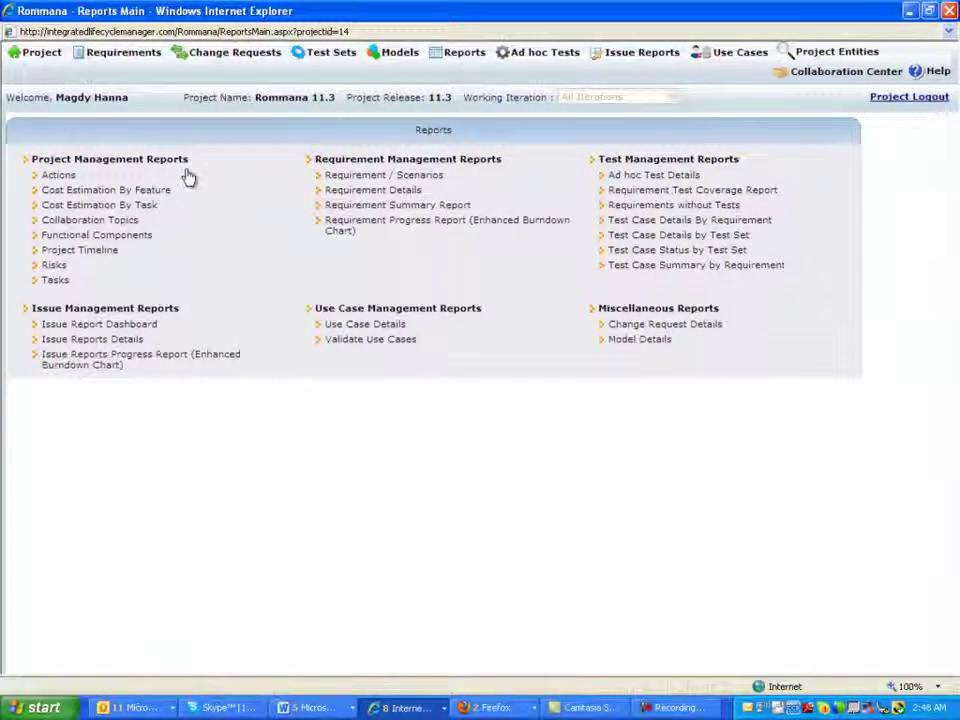
{"action": "left_click", "coordinate": [638, 195]}
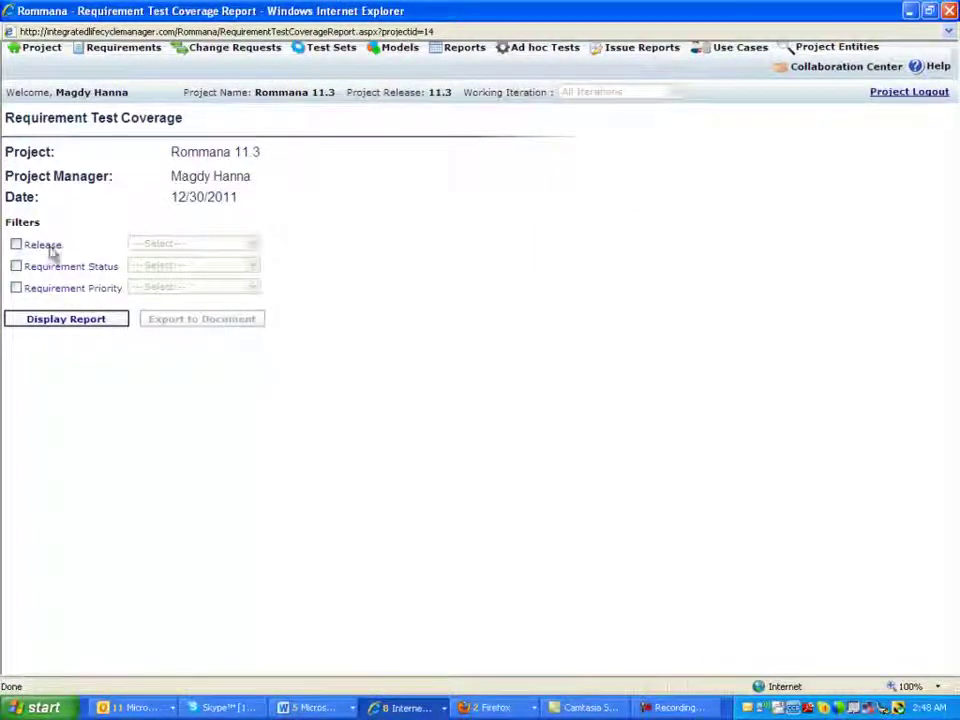
{"action": "left_click", "coordinate": [35, 326]}
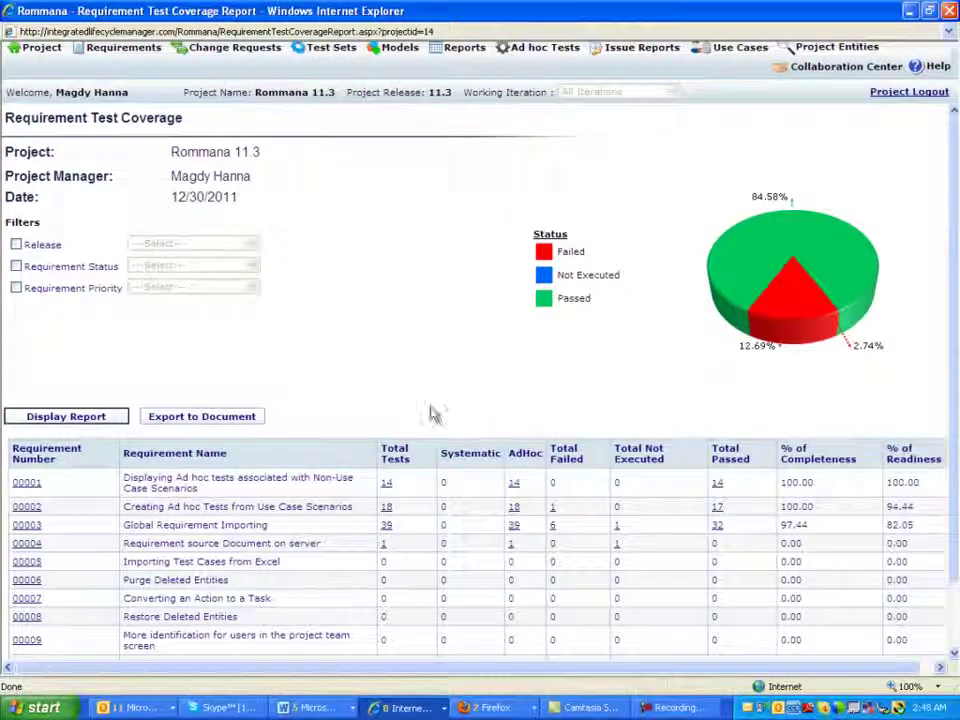
{"action": "scroll", "coordinate": [434, 412], "scroll_direction": "down", "scroll_amount": 2}
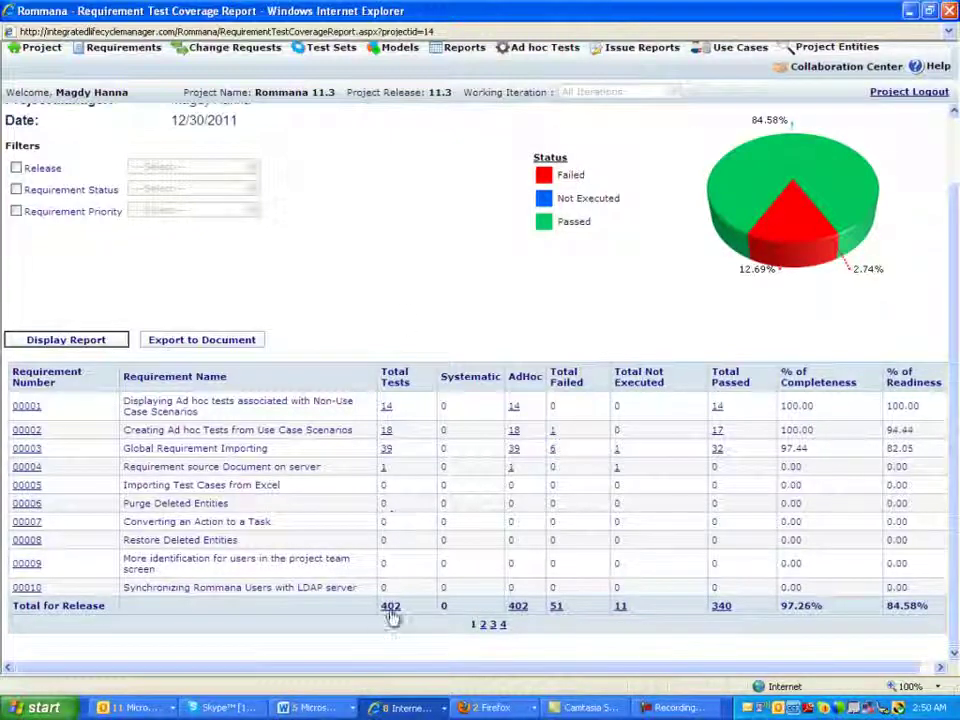
{"action": "left_click", "coordinate": [391, 610]}
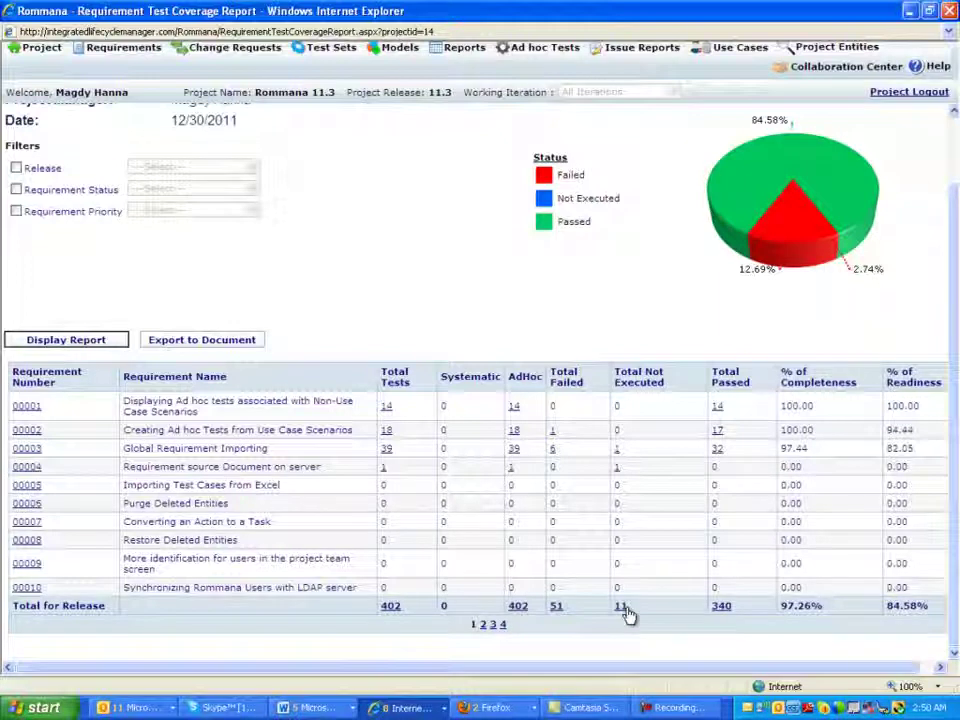
Highlight the completeness percentage of requirement 00001, and both the completeness and readiness percentages of requirement 00003, Global Requirement Importing
{"action": "left_click_drag", "start_coordinate": [756, 668], "coordinate": [772, 678]}
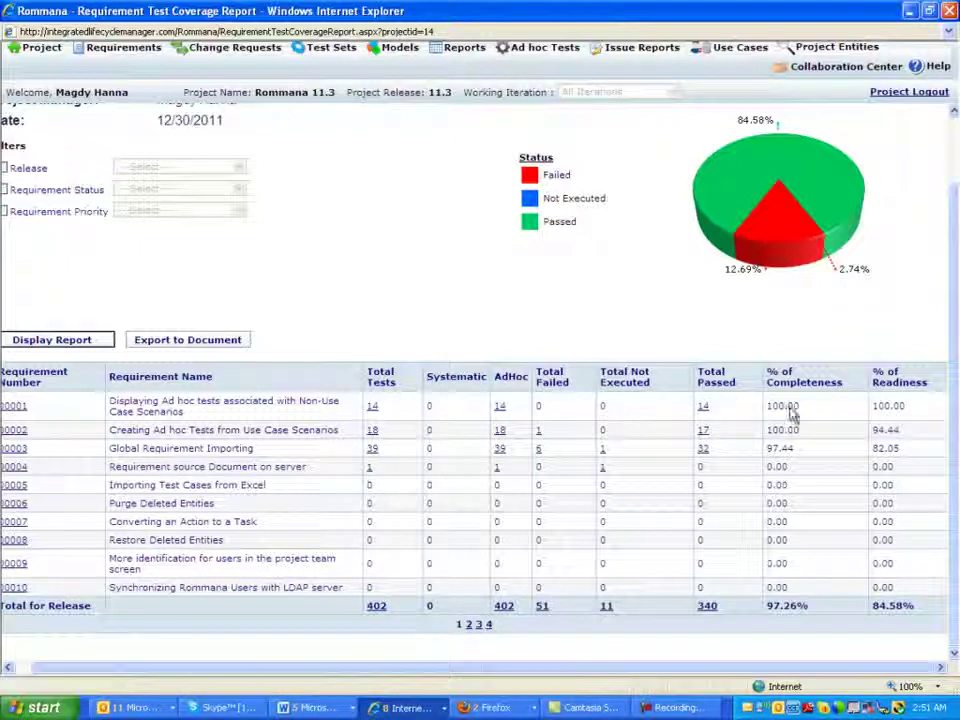
{"action": "left_click_drag", "start_coordinate": [810, 410], "coordinate": [735, 413]}
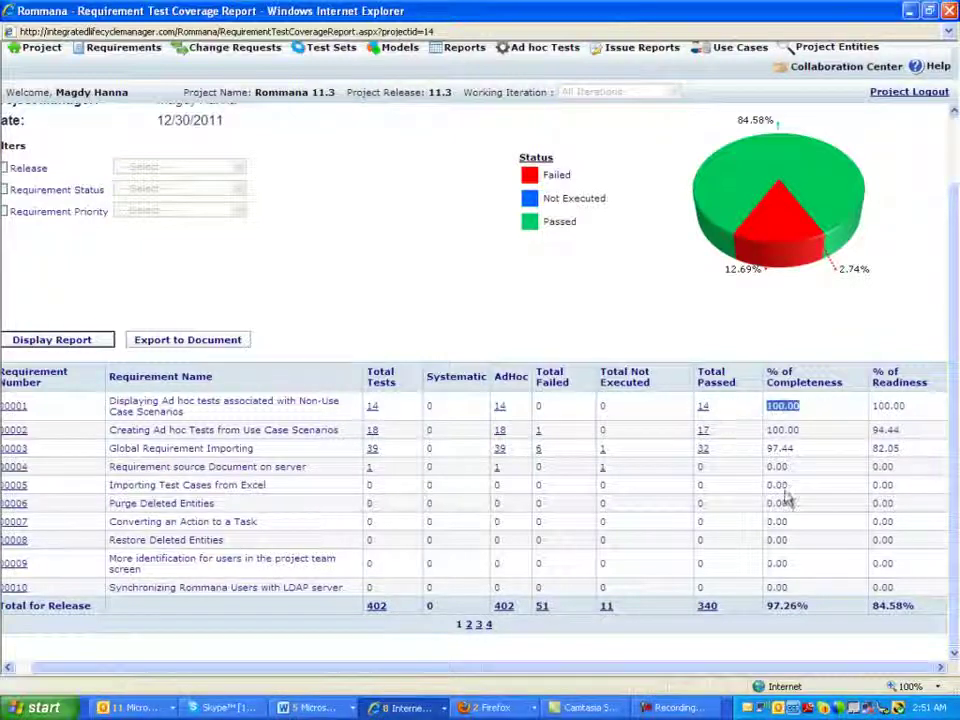
{"action": "left_click", "coordinate": [768, 455]}
{"action": "double_click", "coordinate": [772, 450]}
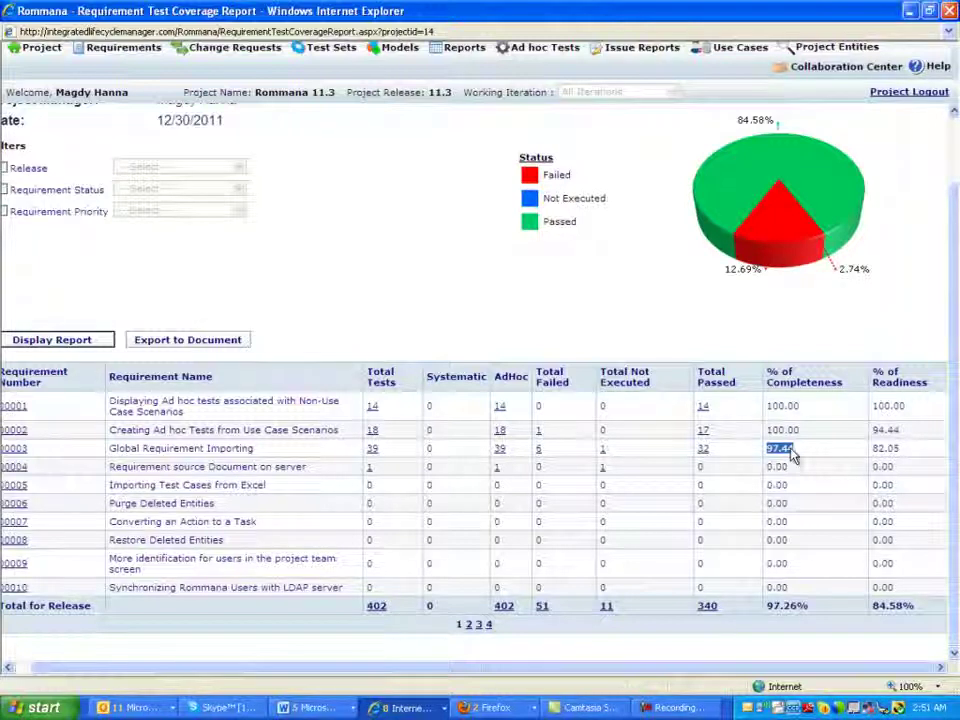
{"action": "double_click", "coordinate": [866, 454]}
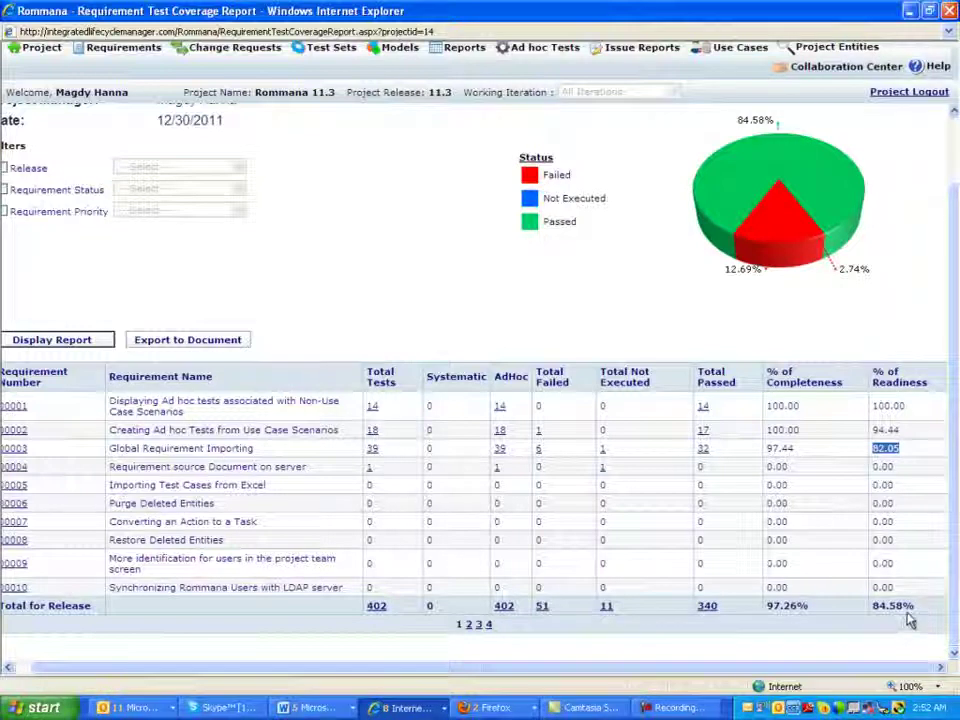
Highlight the release's total completeness and readiness percentages, and check the test counts of the status pie chart's passed, failed and not executed slices
{"action": "left_click_drag", "start_coordinate": [916, 607], "coordinate": [772, 606]}
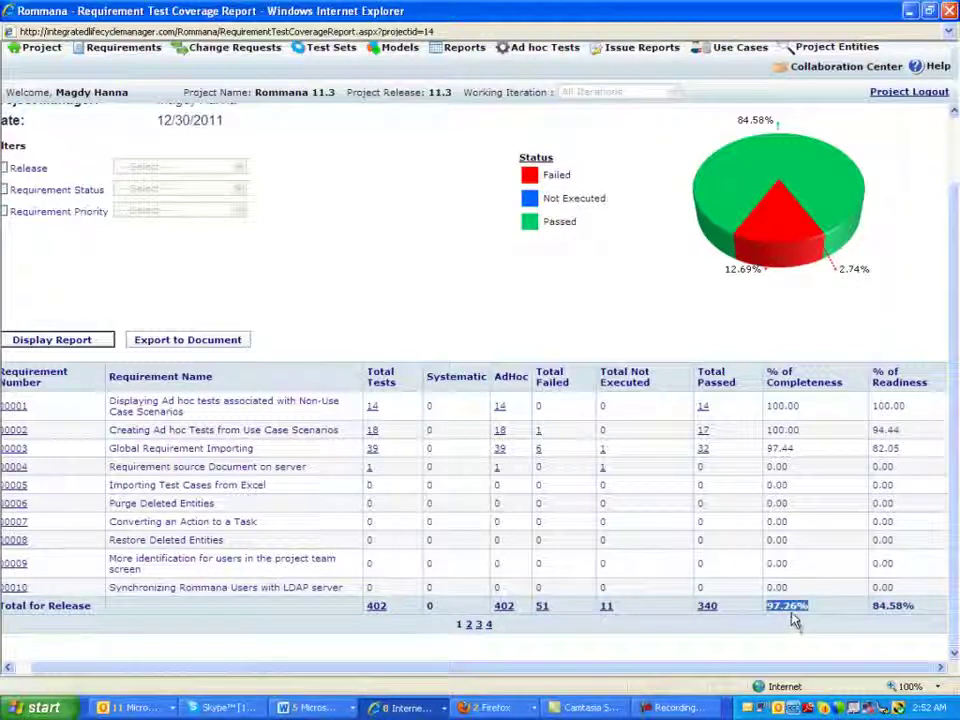
{"action": "left_click", "coordinate": [840, 614]}
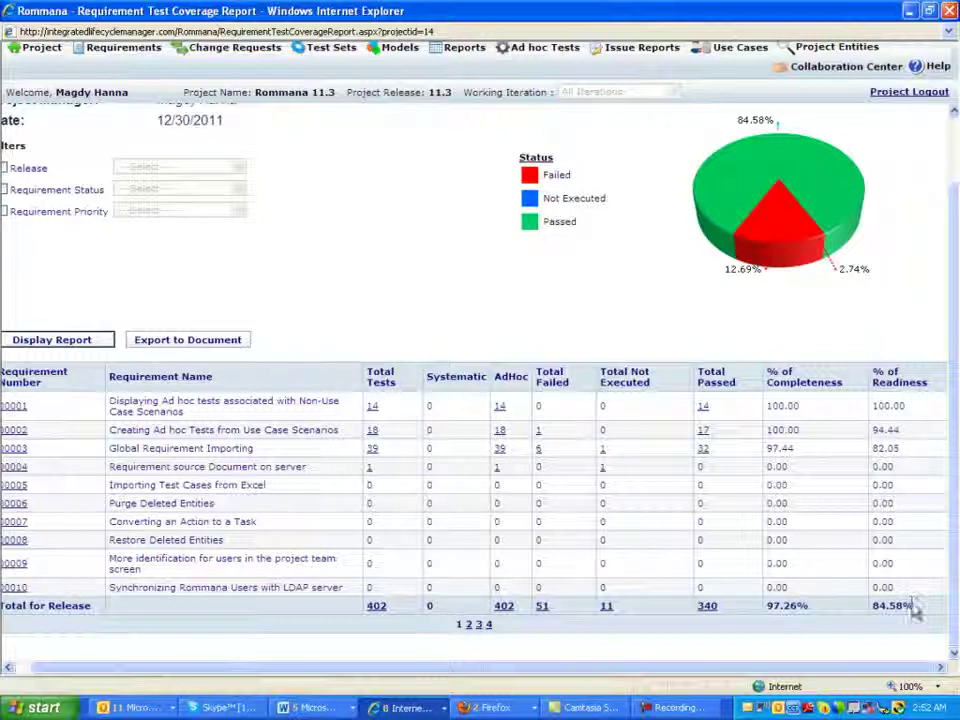
{"action": "left_click_drag", "start_coordinate": [915, 605], "coordinate": [868, 610]}
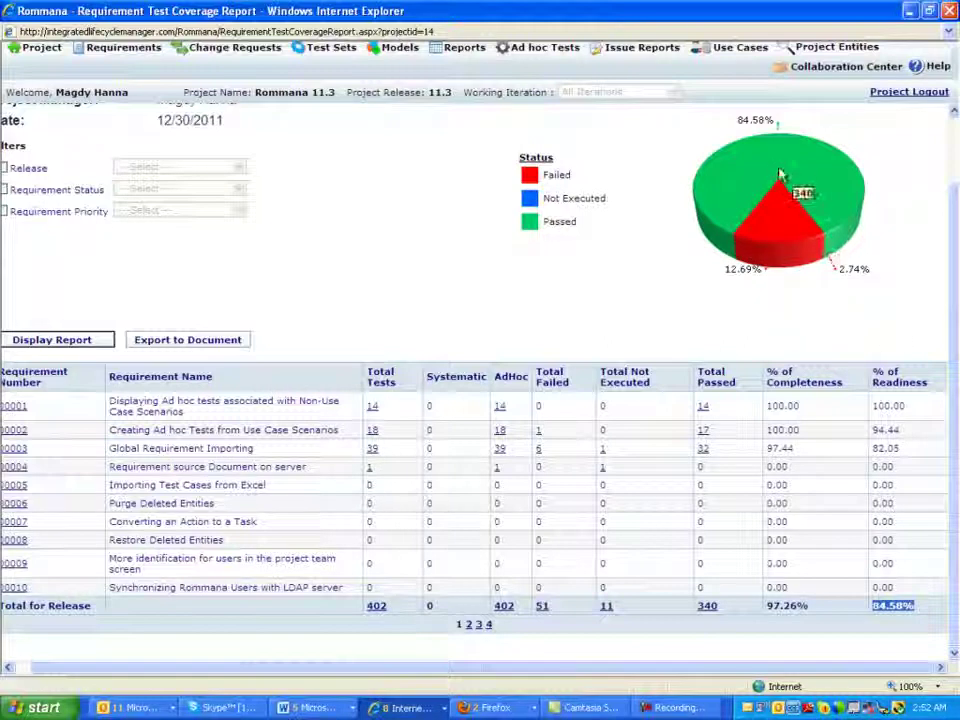
{"action": "mouse_move", "coordinate": [720, 216]}
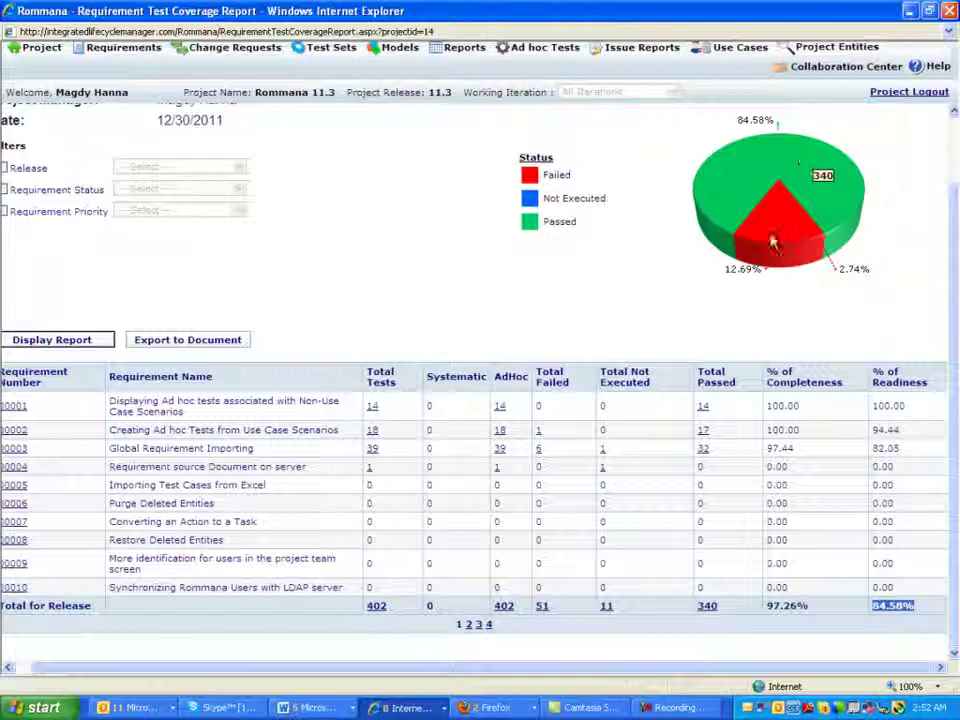
{"action": "mouse_move", "coordinate": [763, 238]}
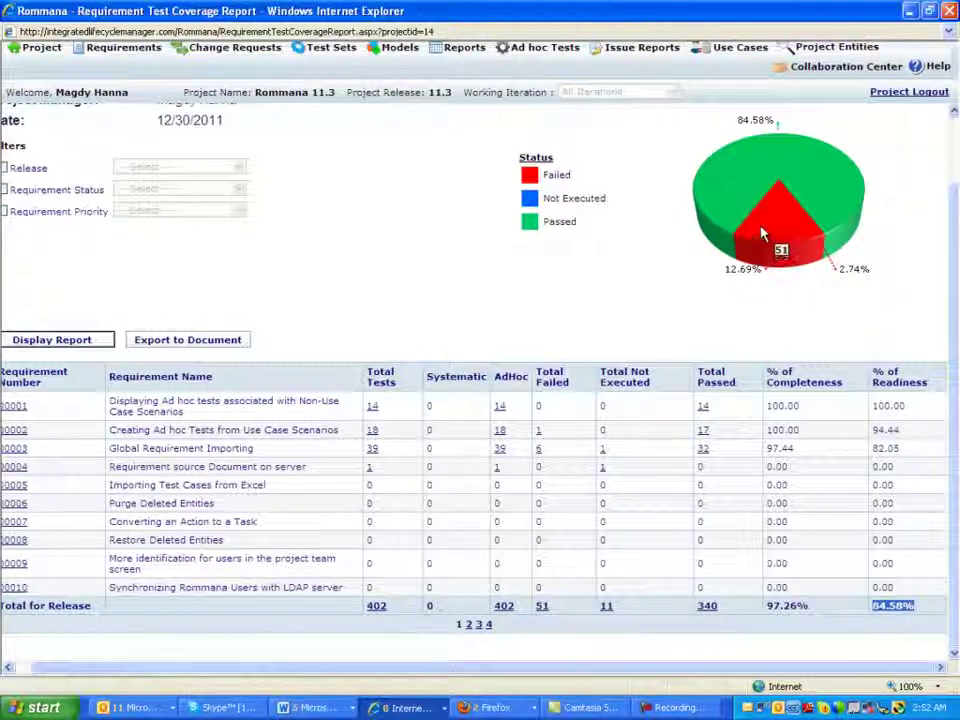
{"action": "mouse_move", "coordinate": [820, 262]}
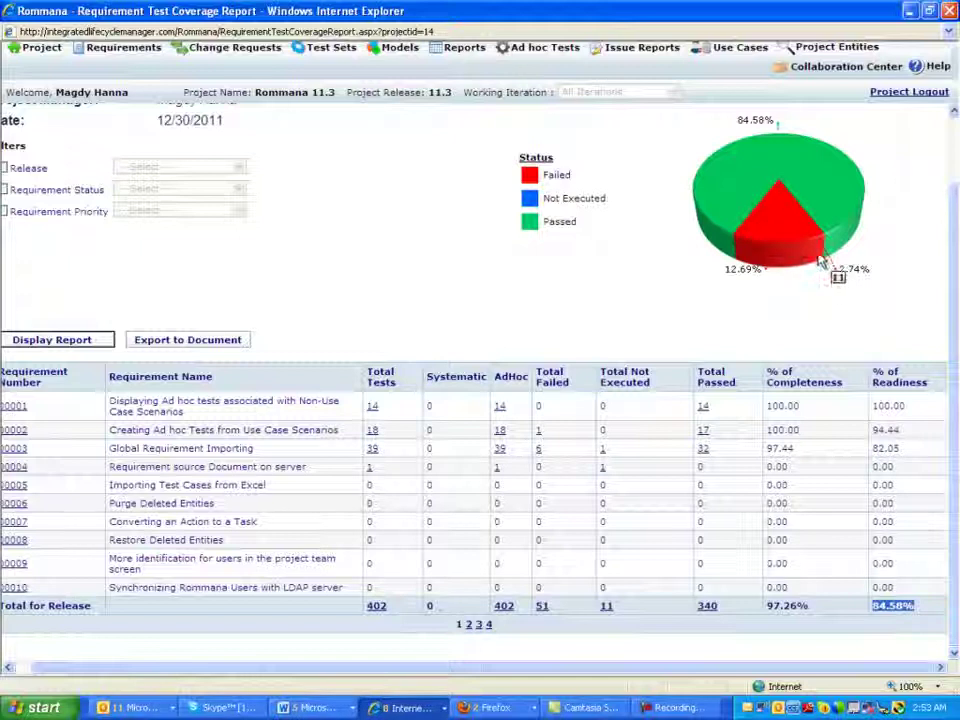